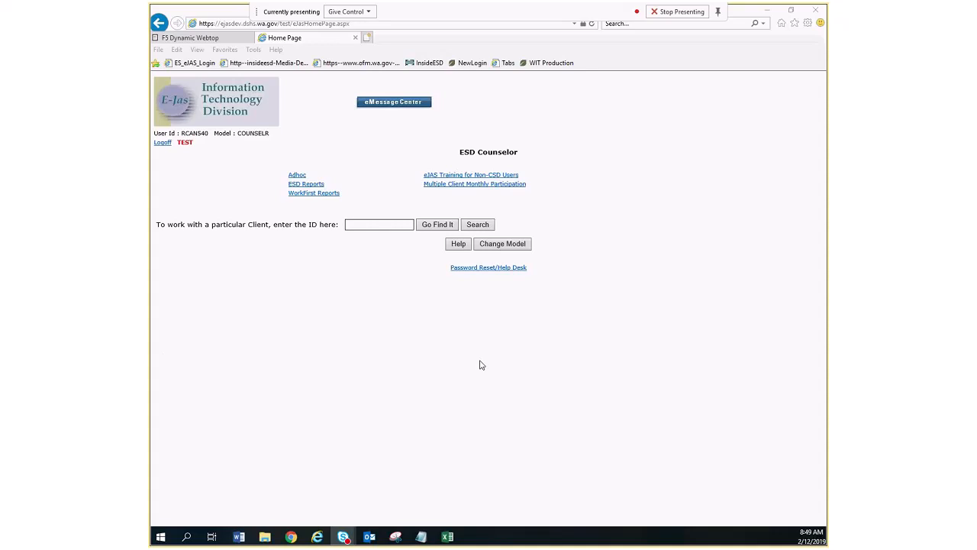
Look up the client by pasting the client ID and open the Client Monthly Participation page.
right_click(372, 226)
left_click(410, 273)
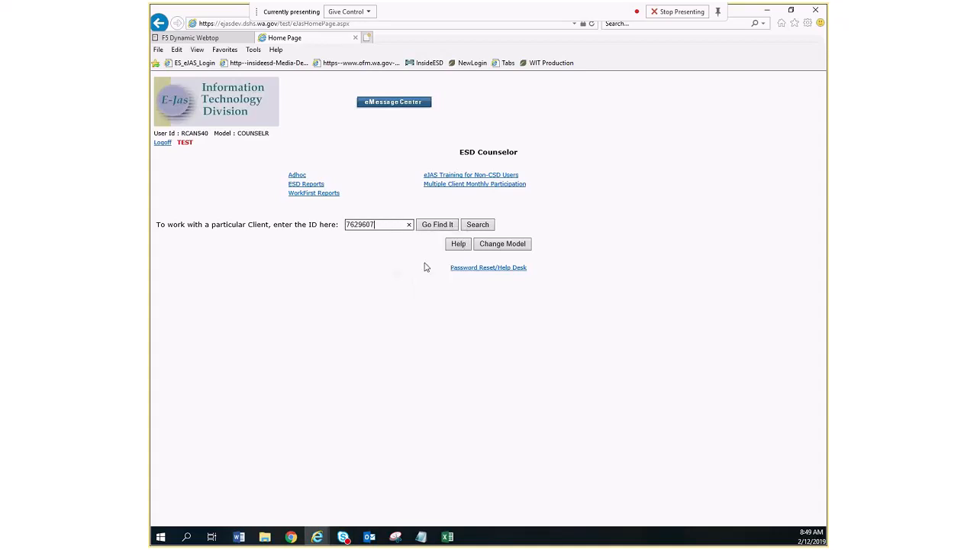
left_click(427, 226)
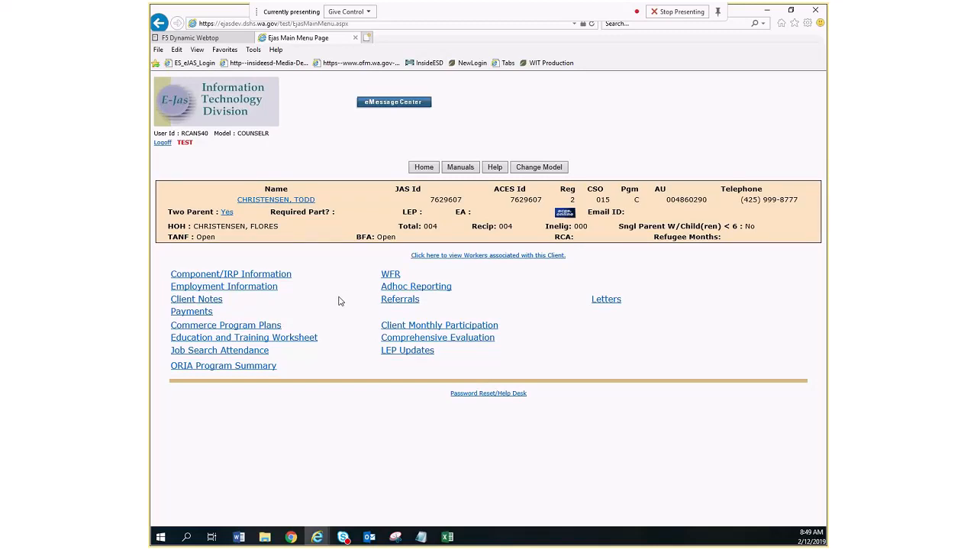
left_click(415, 325)
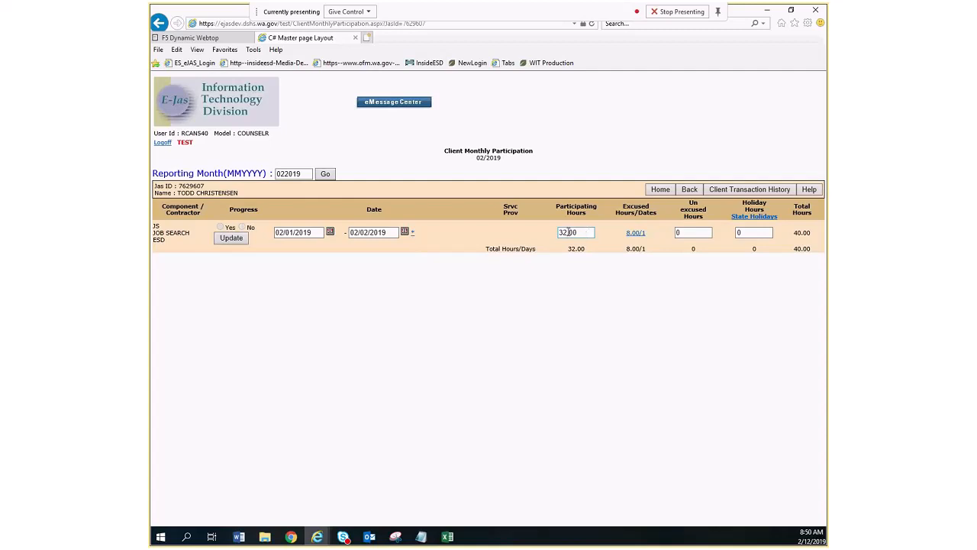
Set the participating hours of the Job Search component for 02/01/2019–02/02/2019 to 8 and save the update.
left_click_drag(577, 232, 559, 232)
type("8")
left_click(236, 240)
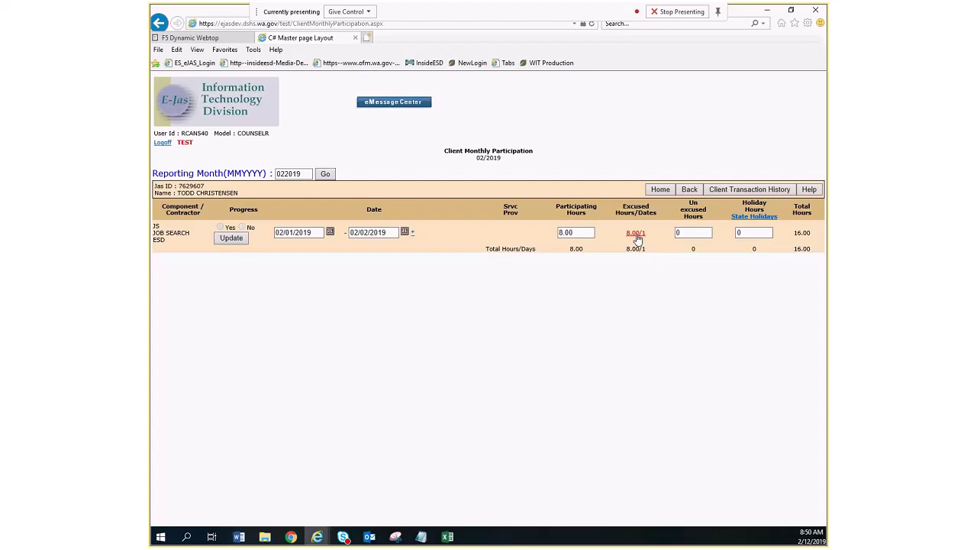
Clear the 02/01/2019 date and its hours from the excused absences report and save the change on the participation page.
left_click(638, 238)
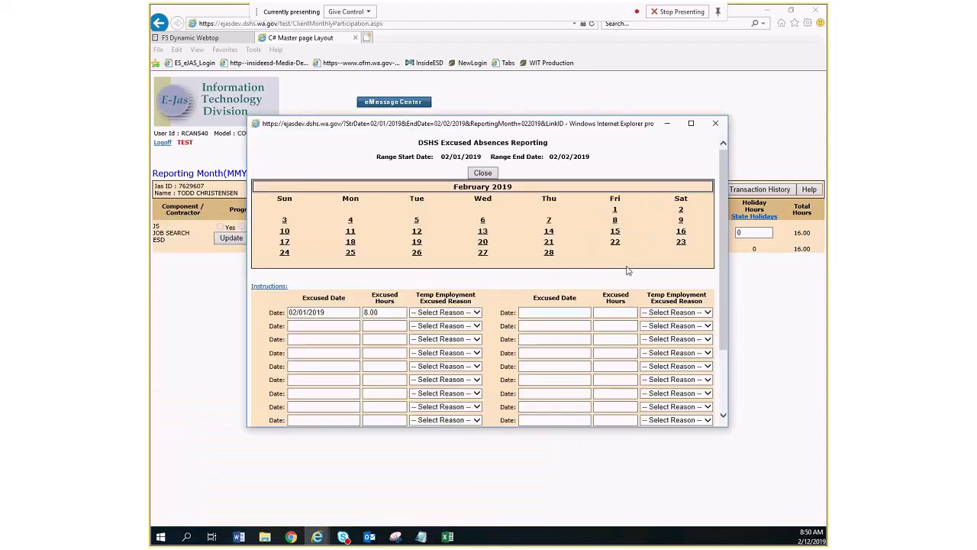
triple_click(344, 314)
key("BackSpace")
key("Tab")
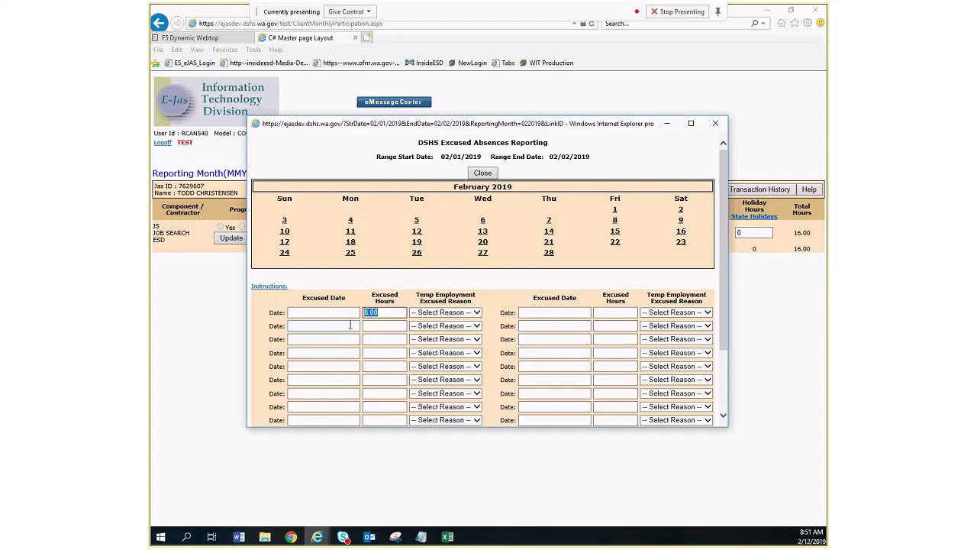
key("BackSpace")
left_click(487, 174)
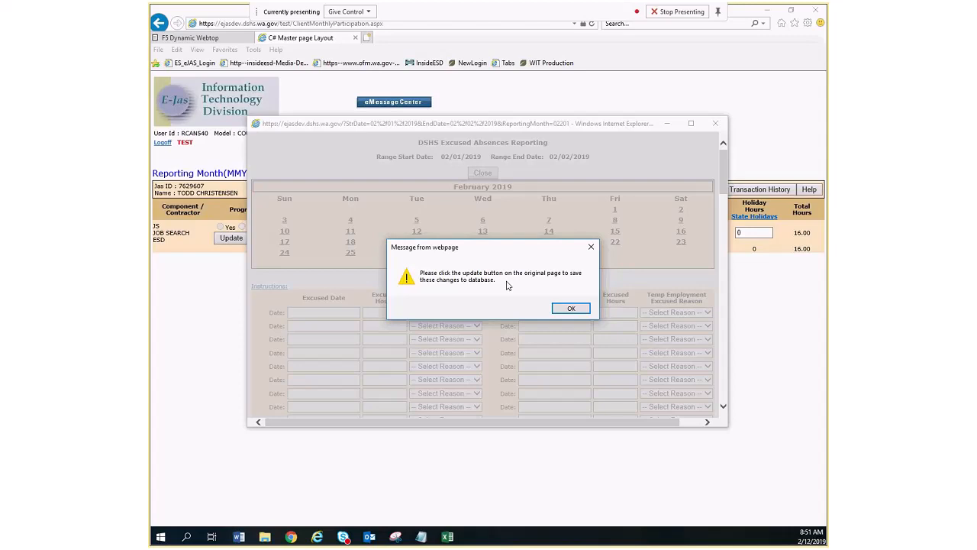
left_click(572, 309)
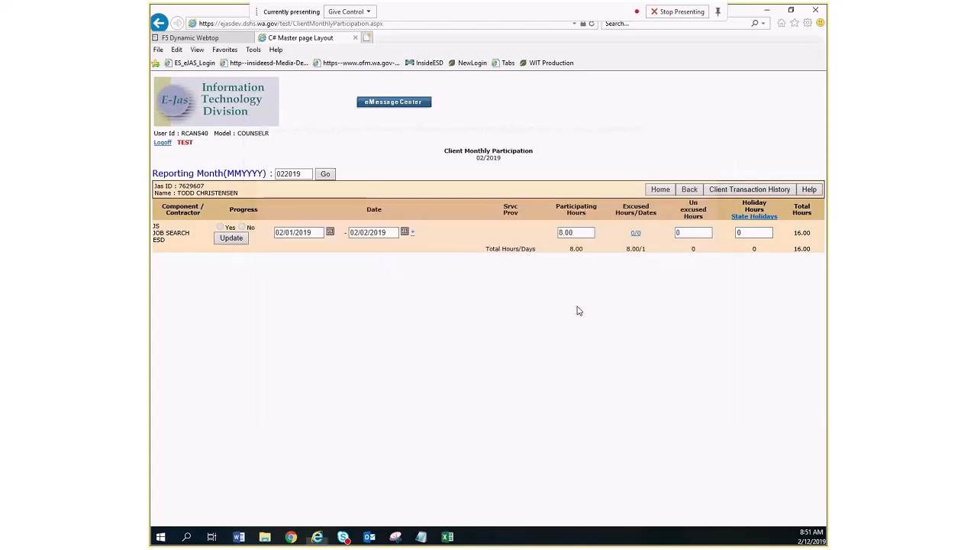
left_click(236, 241)
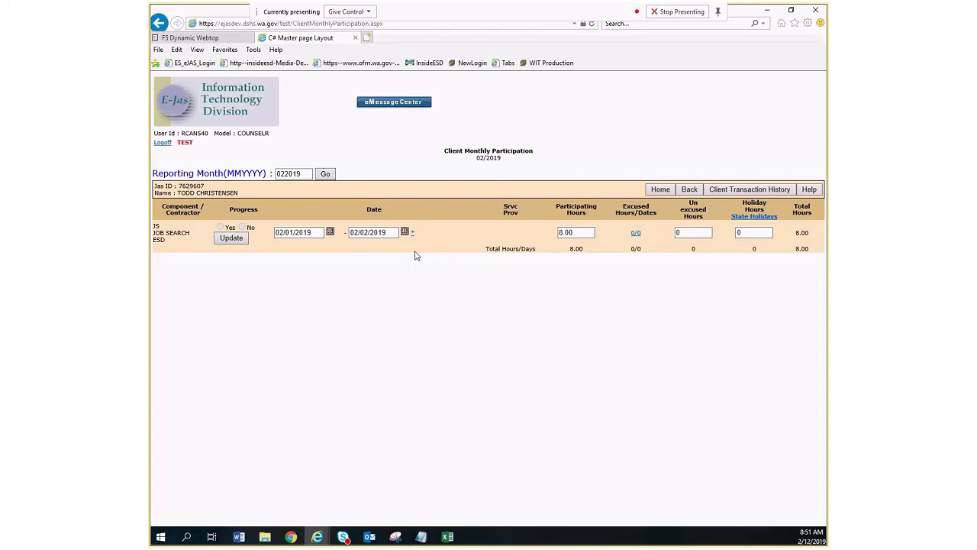
Display the client's participation for reporting month 012019.
left_click(282, 173)
key("BackSpace")
type("1")
left_click(326, 175)
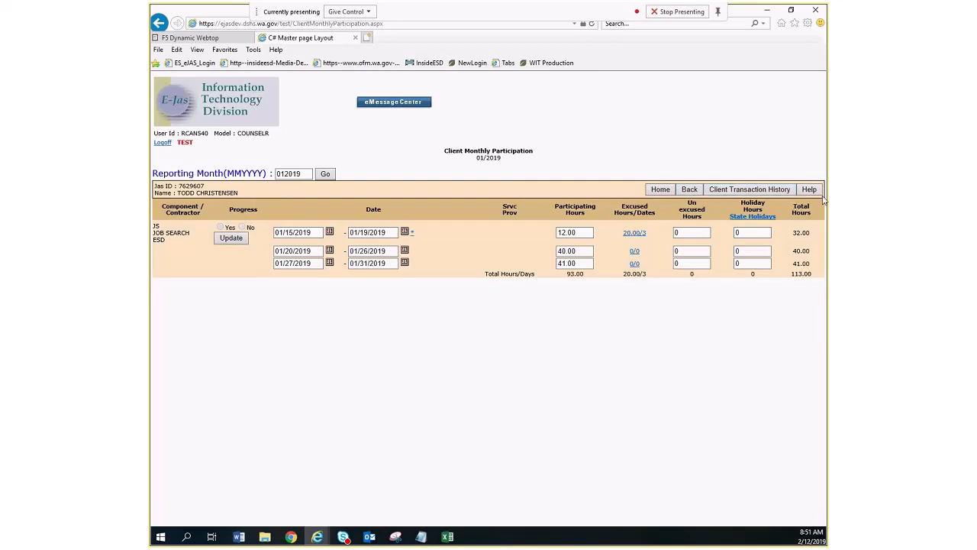
Reopen Client Monthly Participation from the client's main menu and bring up the Client Transaction History.
left_click(690, 191)
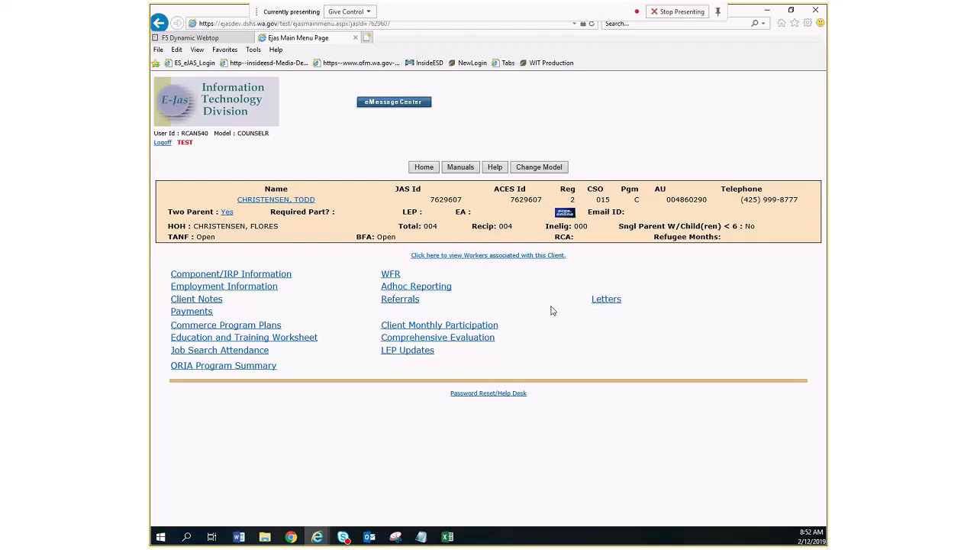
left_click(477, 329)
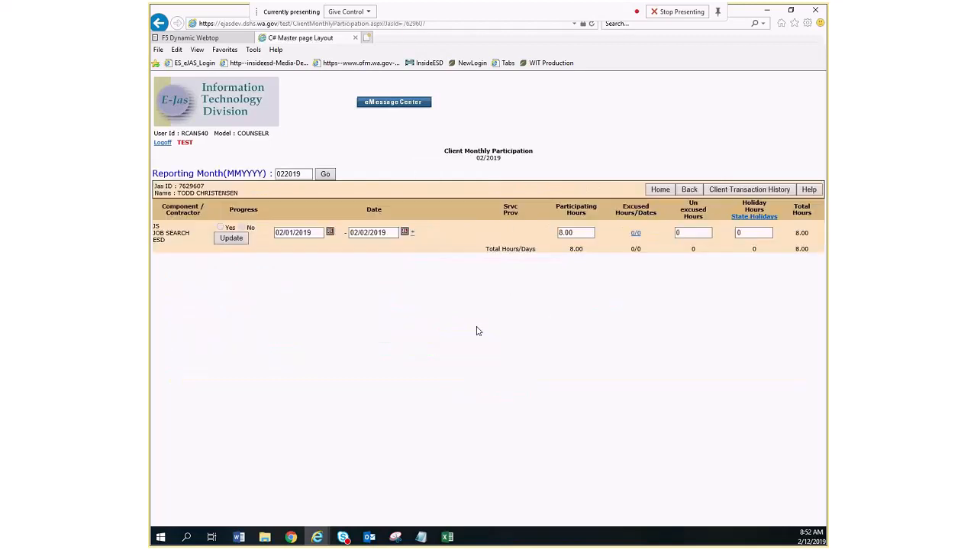
left_click(758, 194)
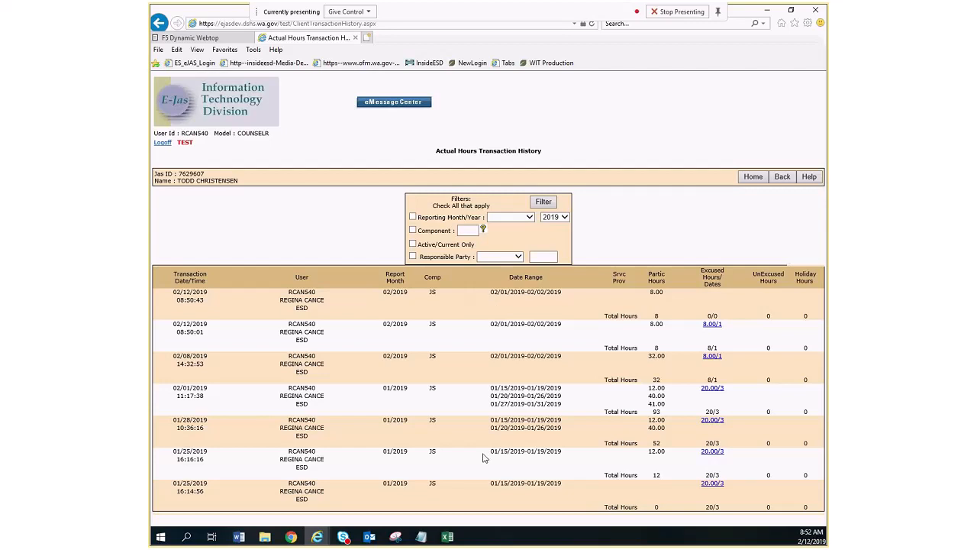
Set the transaction history filters to reporting month January 2019 and component JS.
left_click(413, 217)
left_click(508, 217)
left_click(491, 223)
left_click(412, 229)
left_click(474, 230)
type("JS")
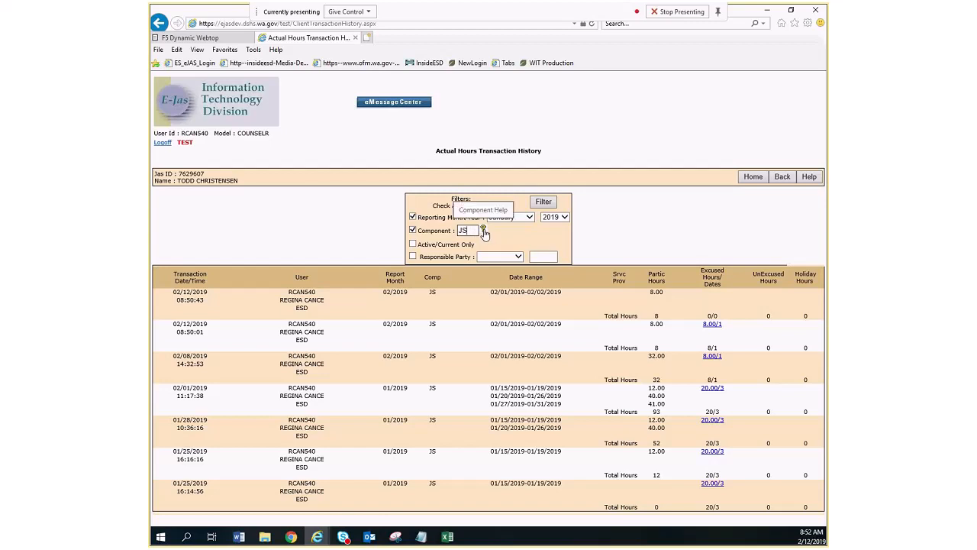
Browse the component code list in Component Help and close it without picking a code.
left_click(483, 231)
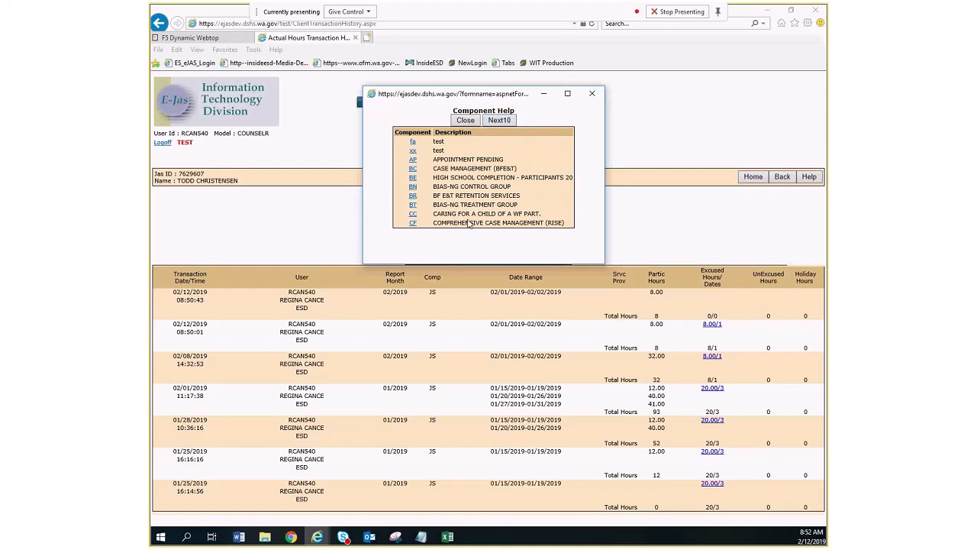
left_click(498, 122)
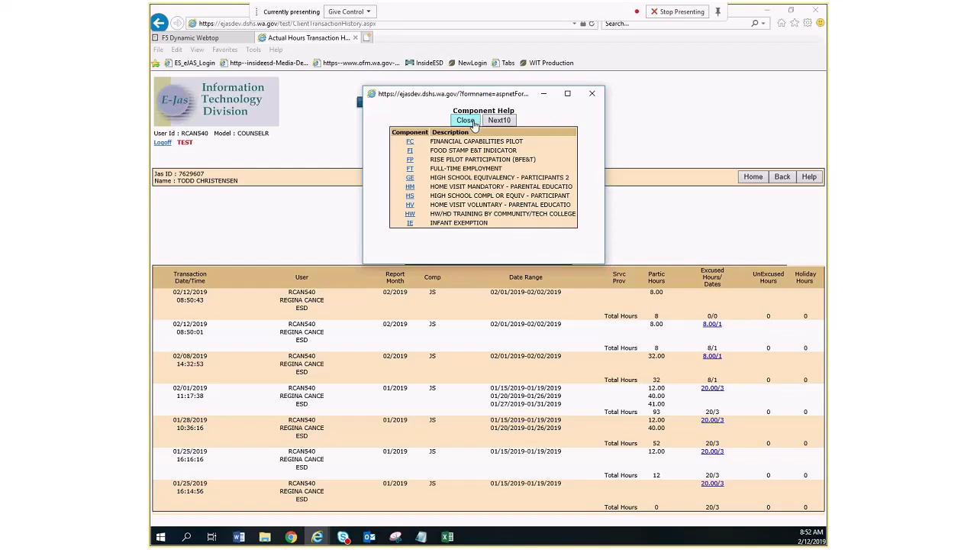
left_click(465, 120)
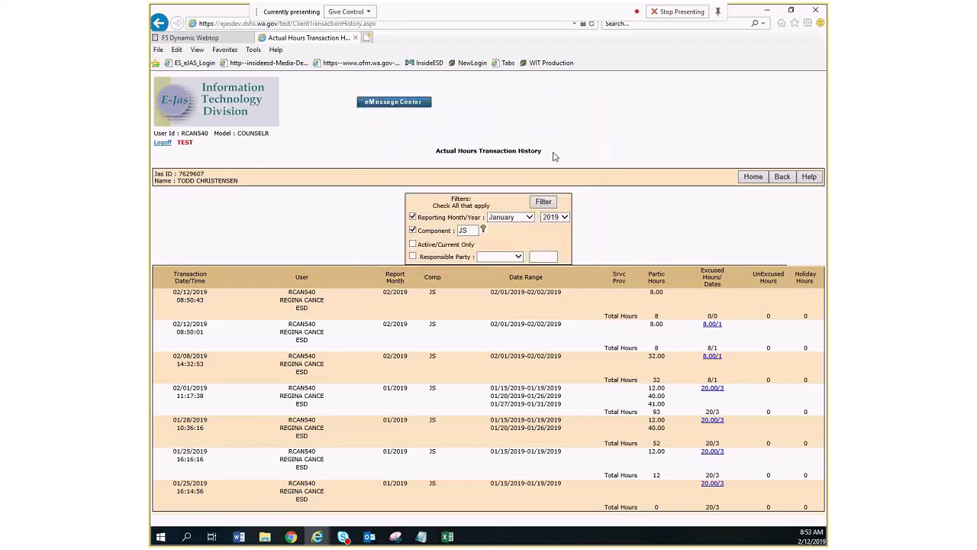
Limit the filters to active/current entries with ESD as the responsible party and apply them to the transaction history.
left_click(413, 245)
left_click(412, 256)
left_click(519, 257)
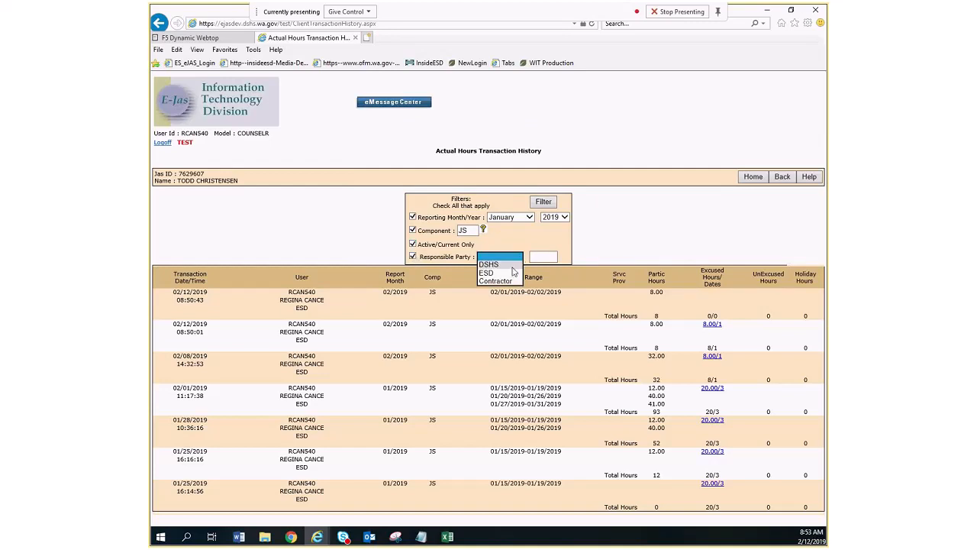
left_click(507, 270)
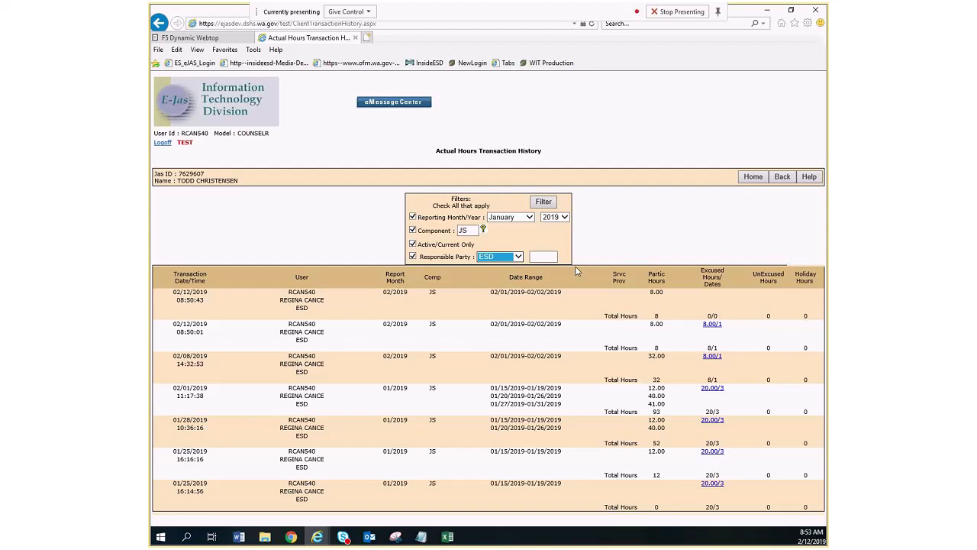
left_click(543, 202)
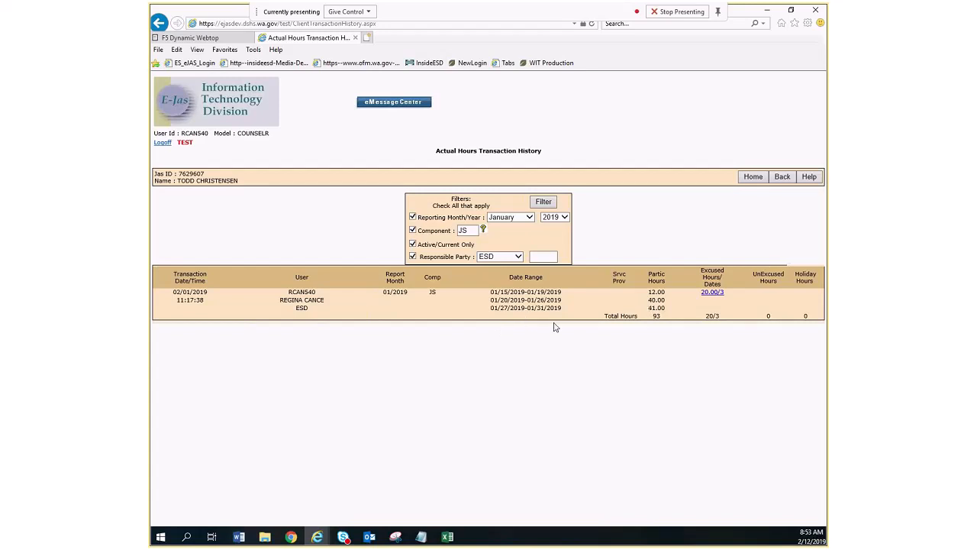
Review the excused absence details of the filtered January transaction and return to the Client Monthly Participation page.
left_click(715, 293)
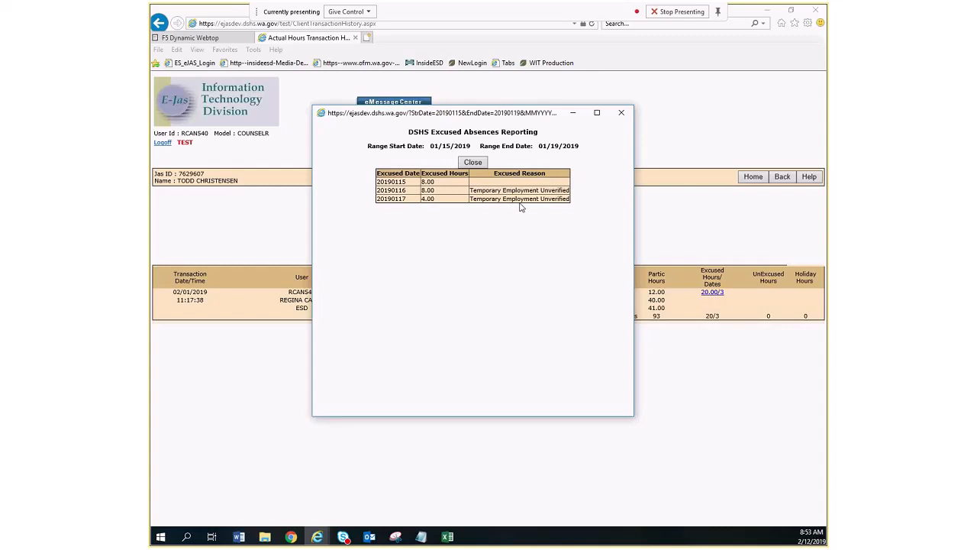
left_click(473, 162)
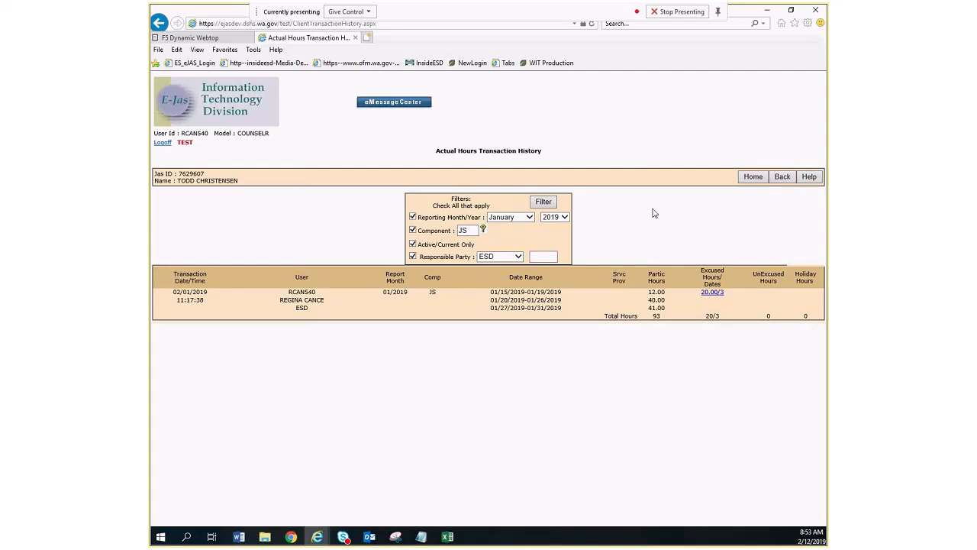
left_click(782, 176)
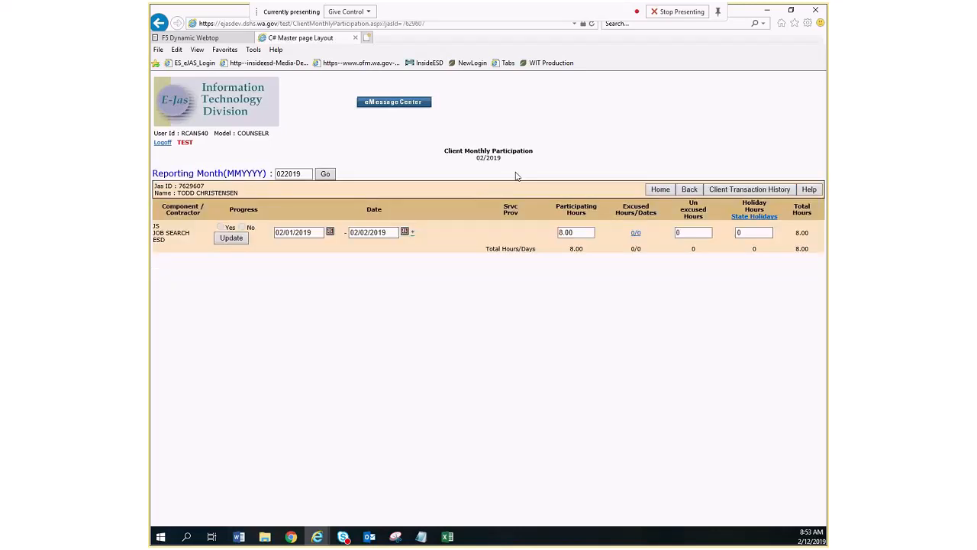
Open the Client Monthly Participation help document in a maximized window, skim its questions and answers, and close it.
left_click(814, 193)
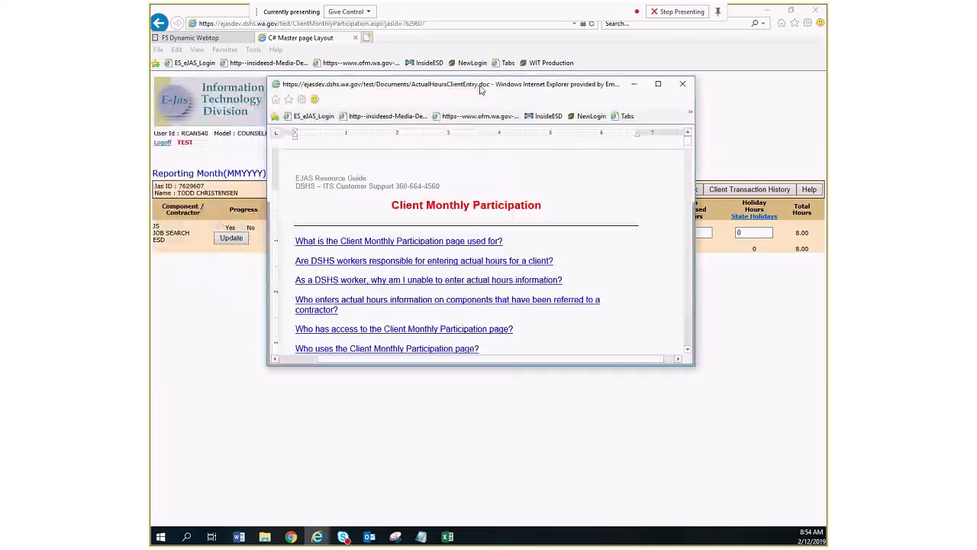
left_click(659, 85)
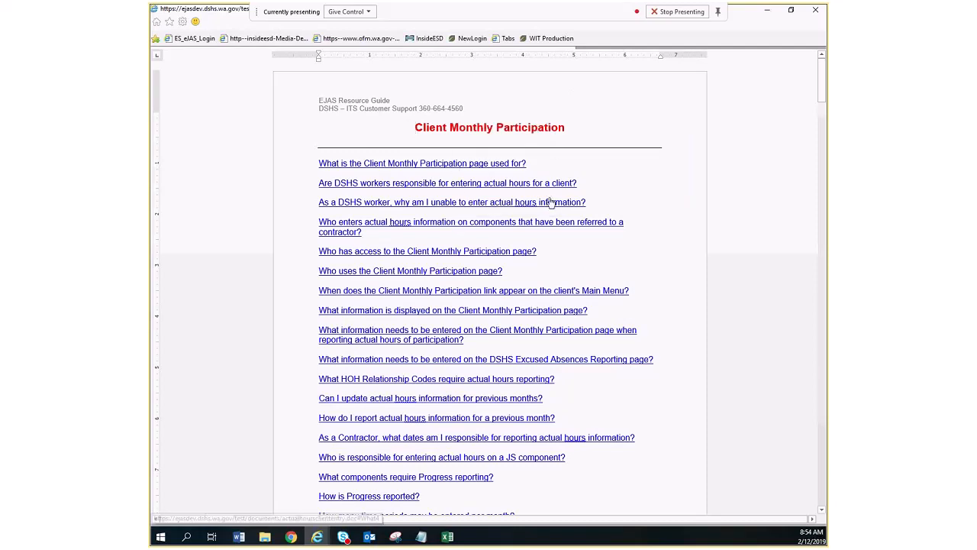
scroll(551, 202, "down", 5)
scroll(551, 204, "down", 1)
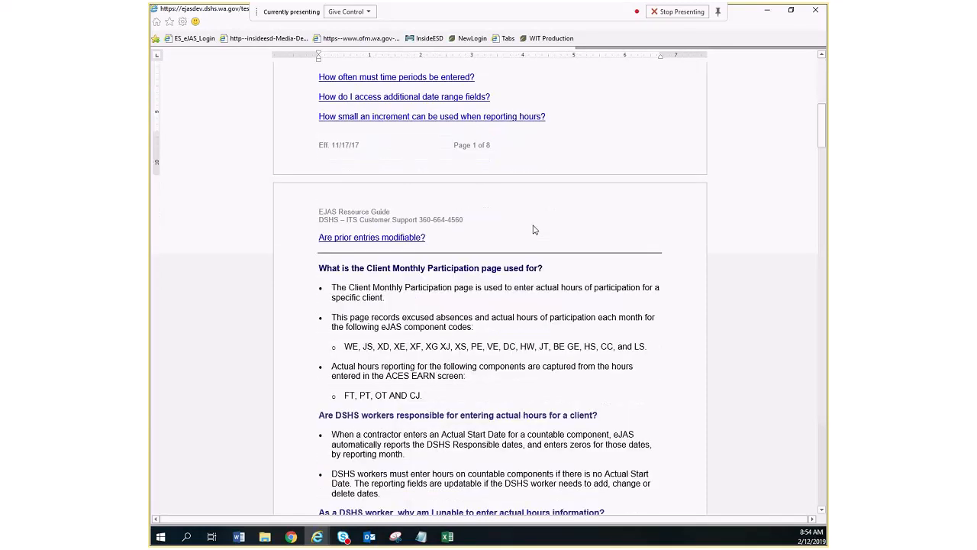
left_click_drag(822, 145, 816, 14)
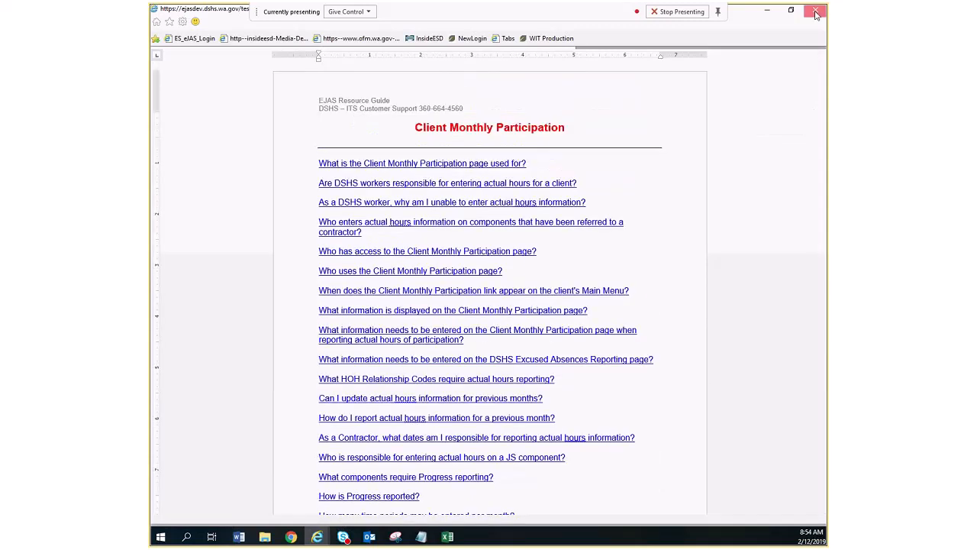
left_click(816, 14)
Read through the Actual Hours Transaction History help document from the history page, close it, and return to Client Monthly Participation.
left_click(750, 192)
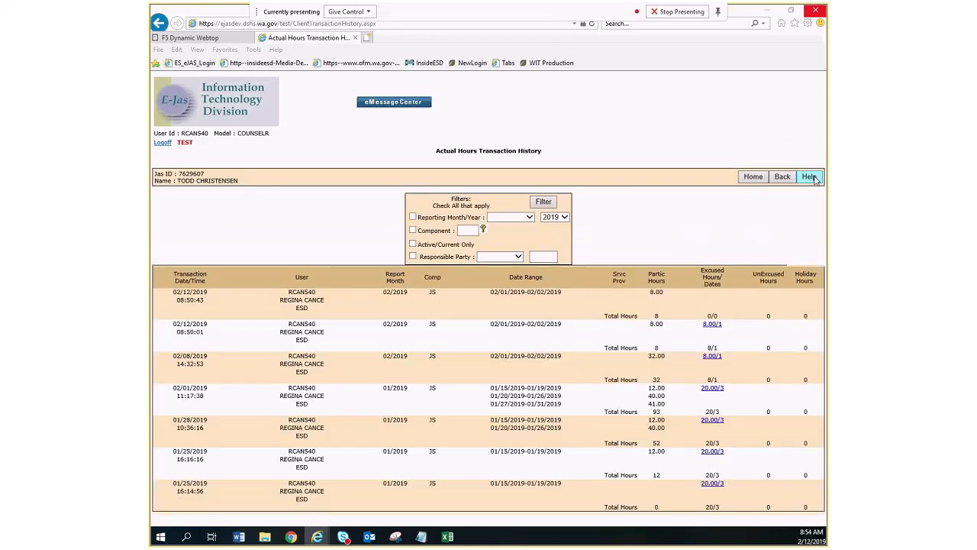
left_click(811, 177)
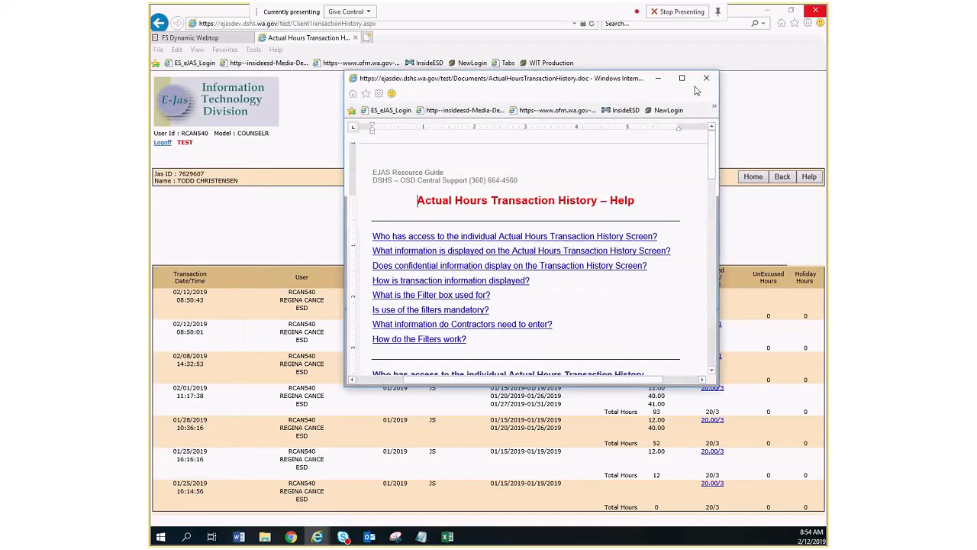
left_click(678, 79)
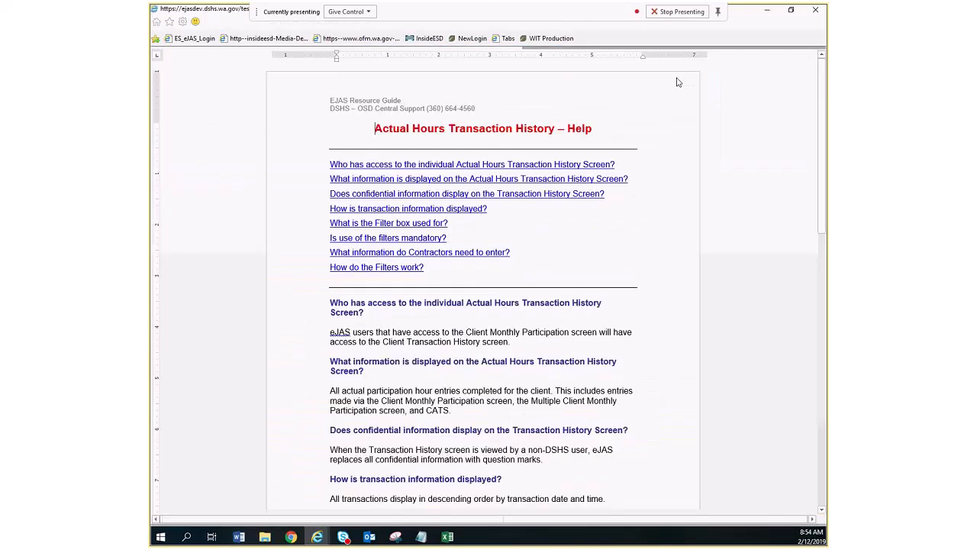
scroll(683, 184, "down", 1)
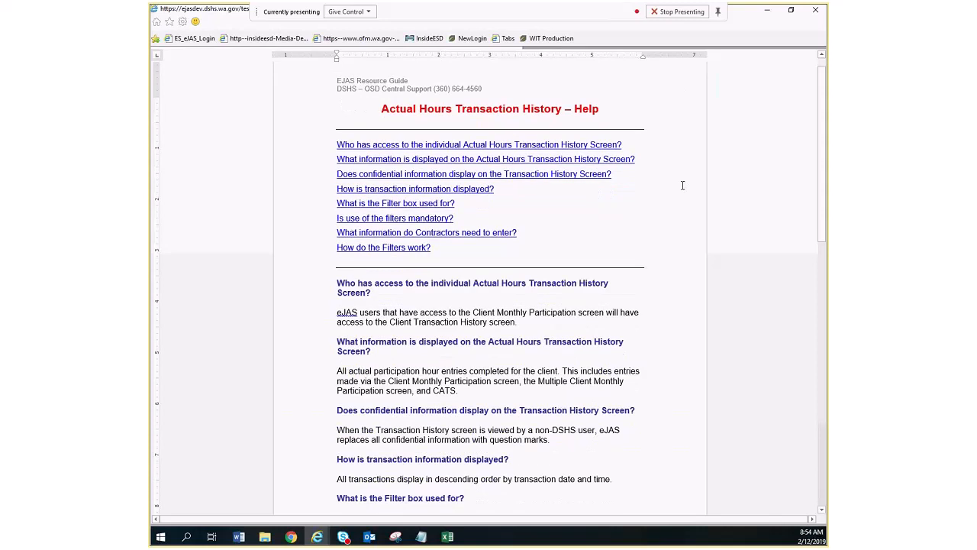
scroll(682, 183, "down", 8)
left_click_drag(822, 153, 773, 47)
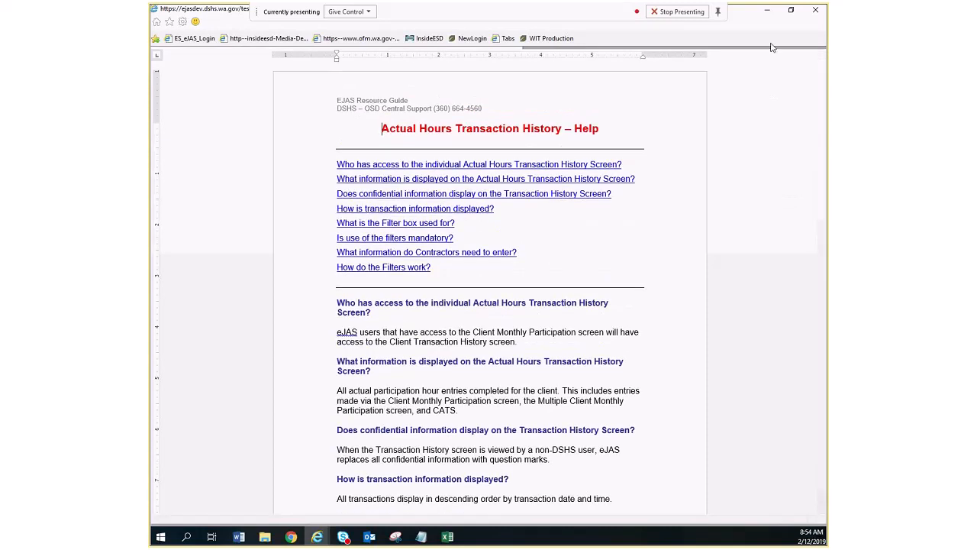
left_click(814, 12)
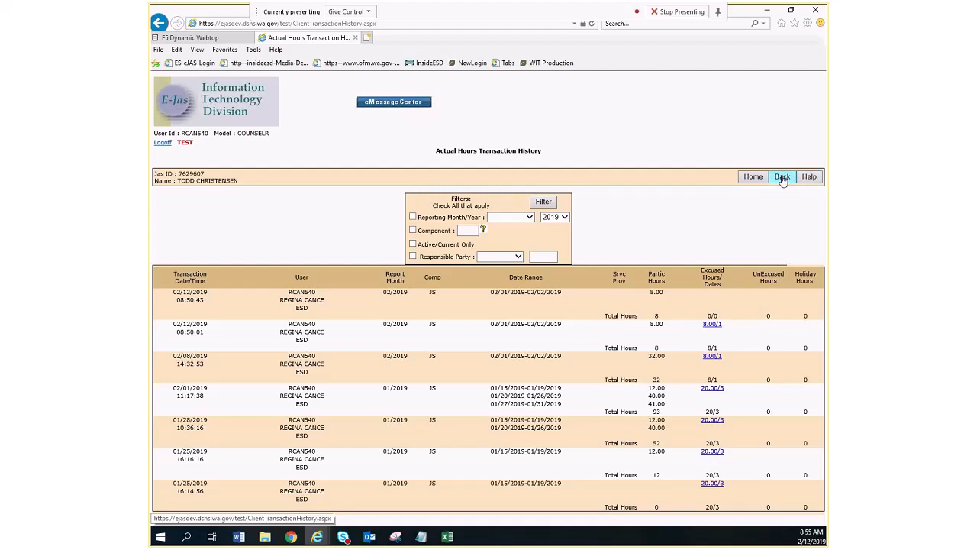
left_click(782, 177)
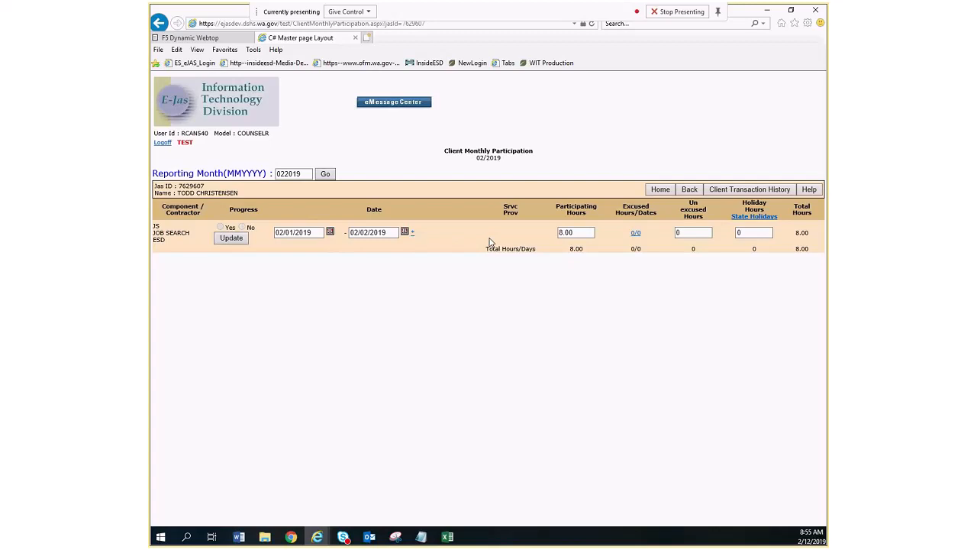
left_click(413, 235)
left_click(413, 236)
left_click(413, 236)
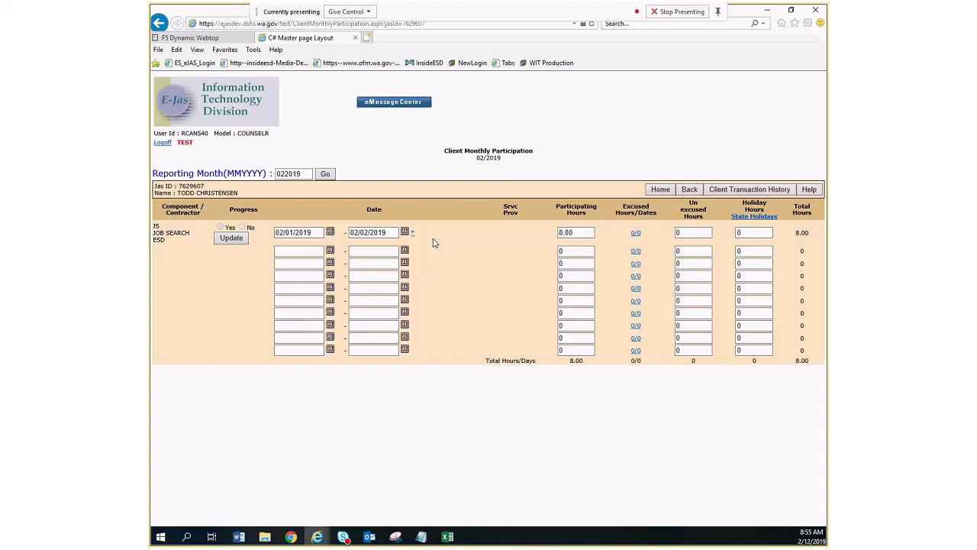
left_click(330, 251)
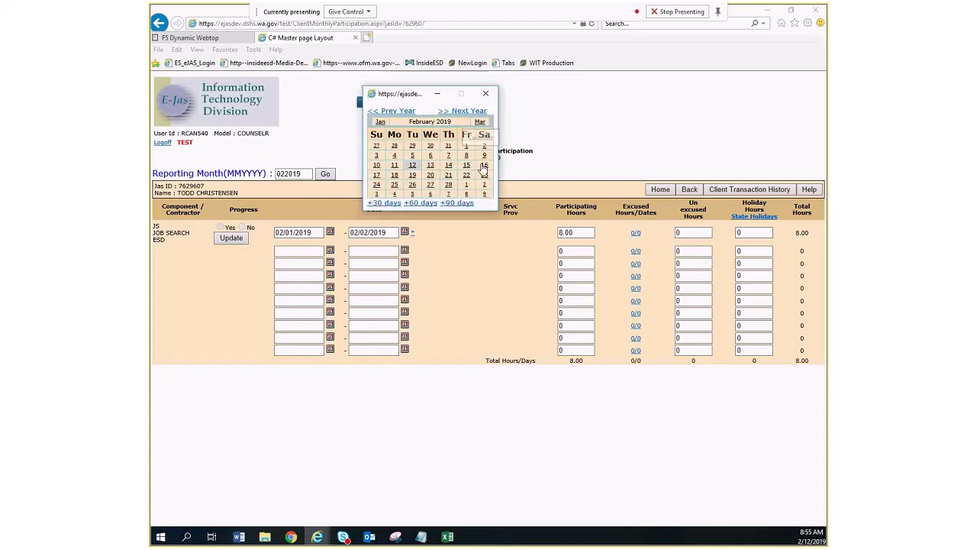
left_click(485, 93)
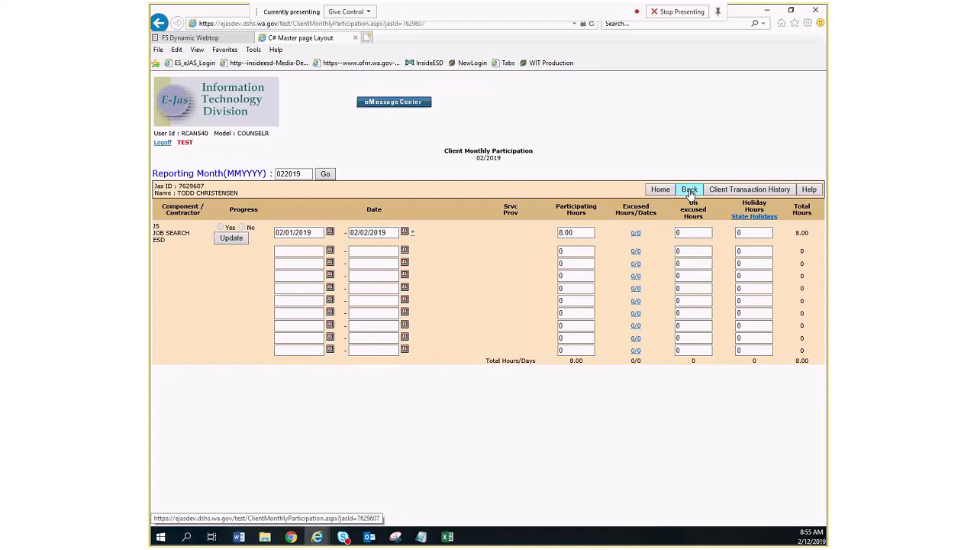
Review the client's recorded job search attendance details, including the excused days and reasons, and return to the main menu.
left_click(690, 190)
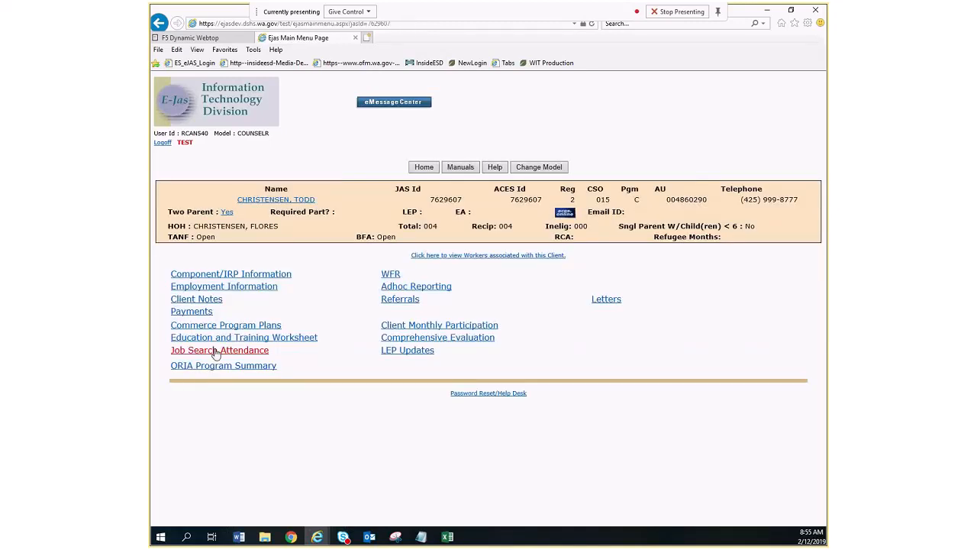
left_click(217, 354)
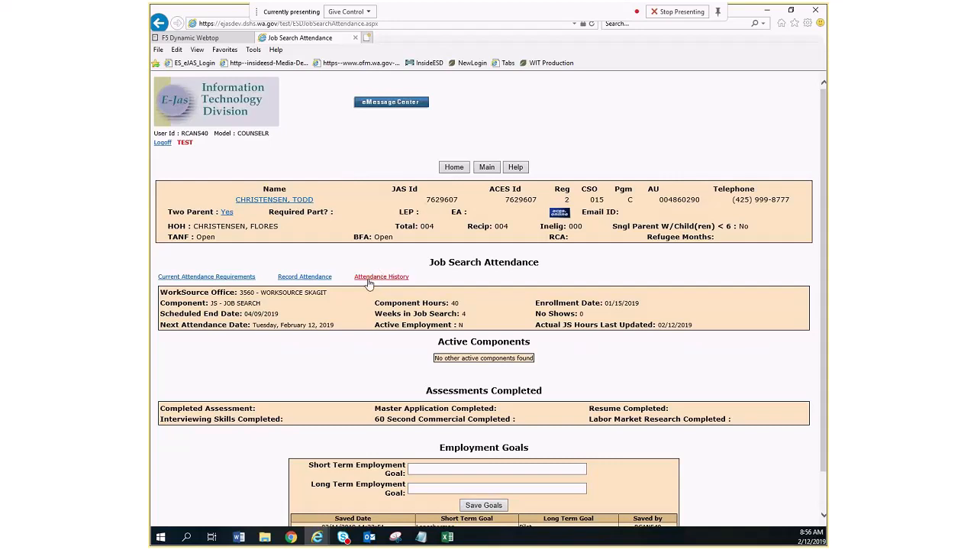
left_click(303, 278)
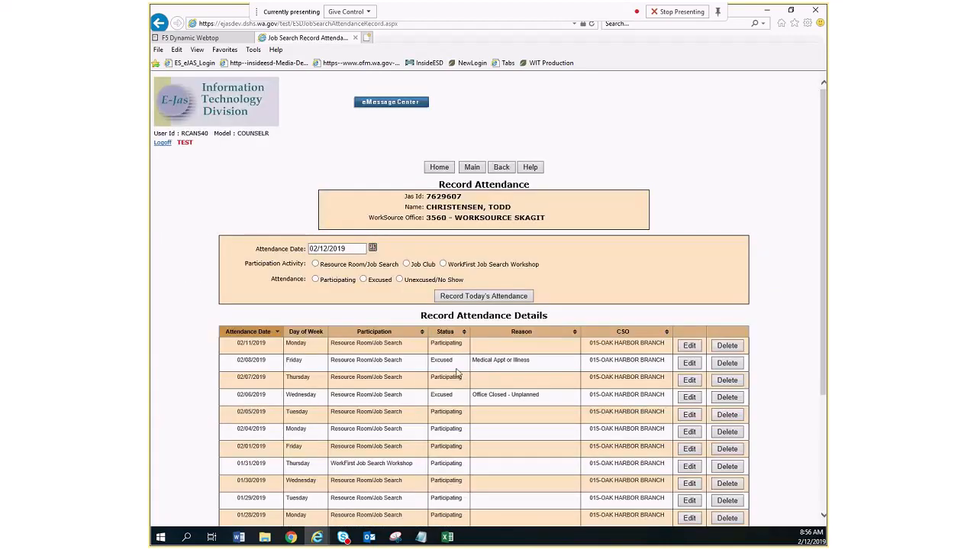
scroll(456, 369, "down", 1)
scroll(456, 371, "down", 1)
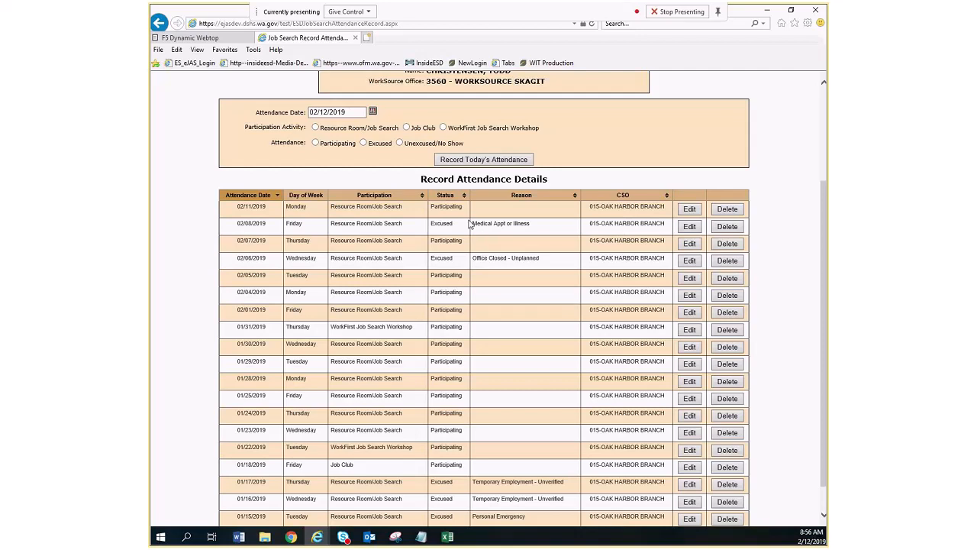
scroll(569, 203, "up", 2)
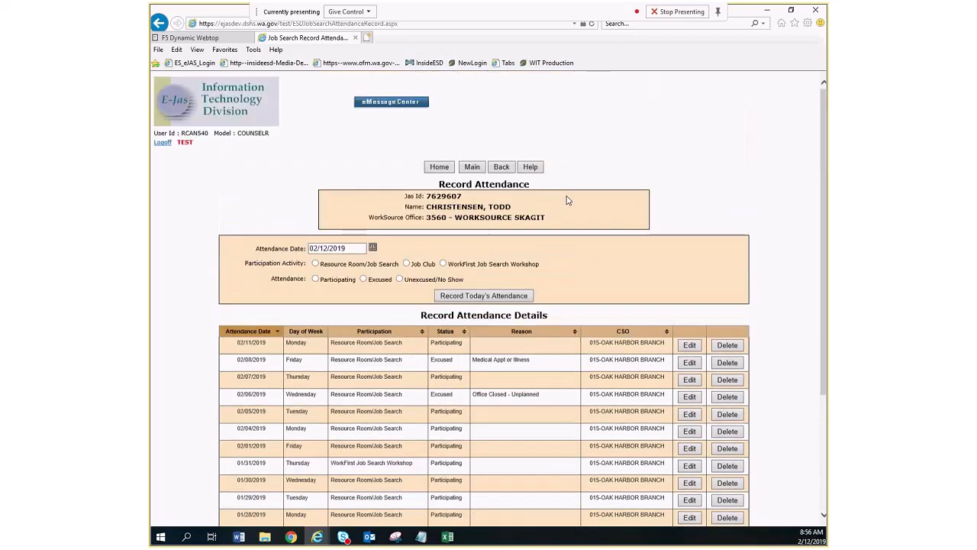
left_click(477, 170)
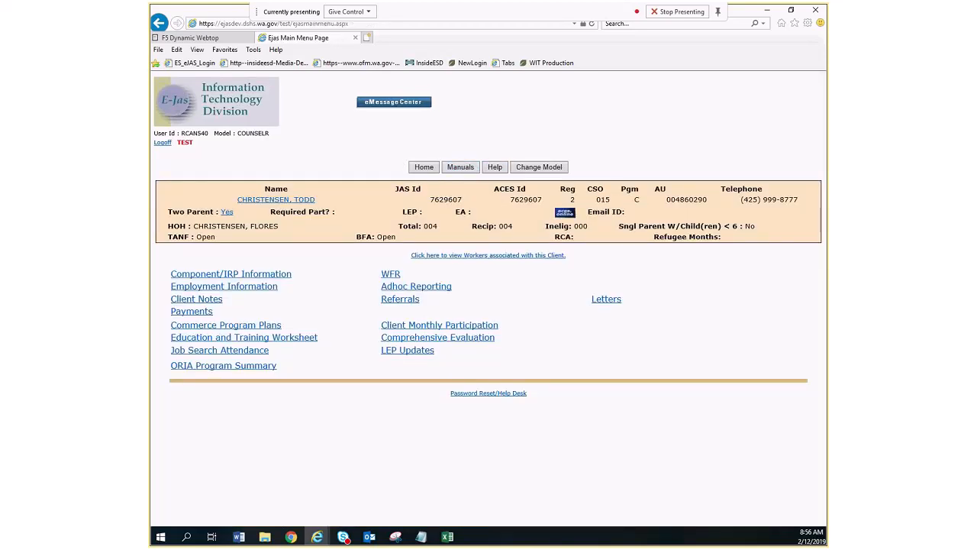
left_click(446, 326)
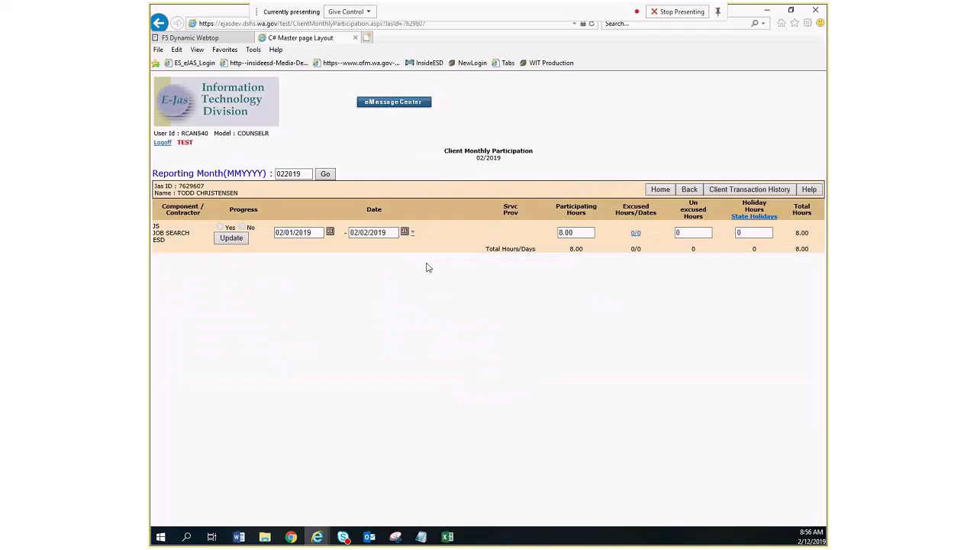
left_click(412, 233)
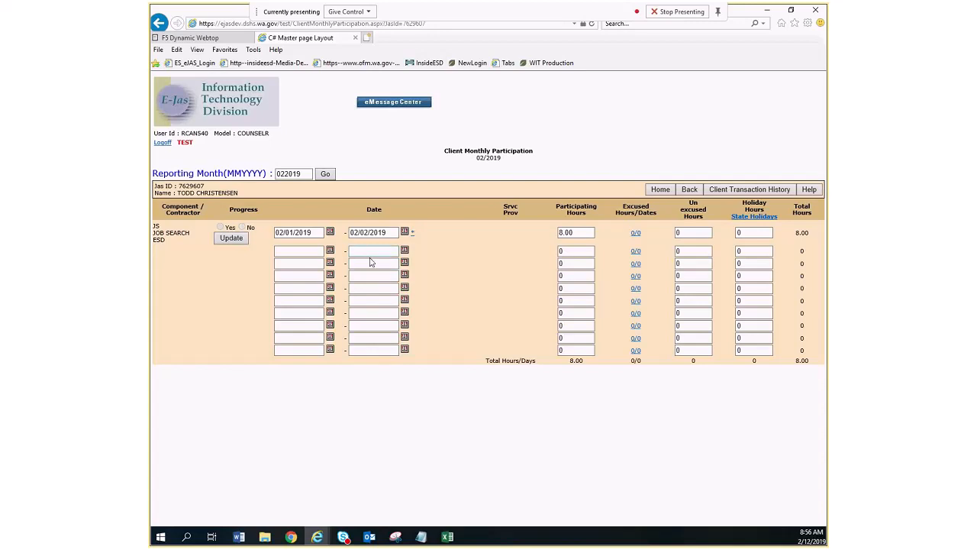
left_click(633, 252)
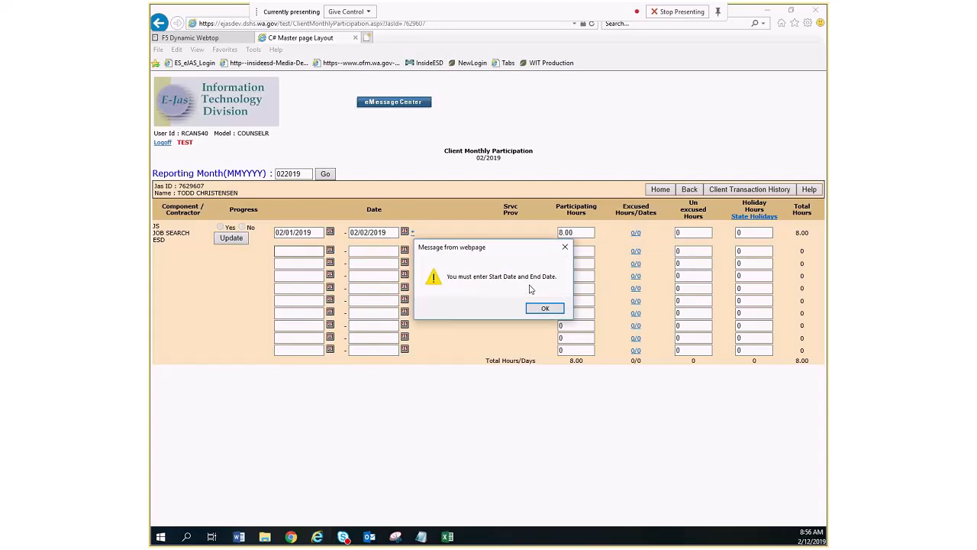
left_click(543, 308)
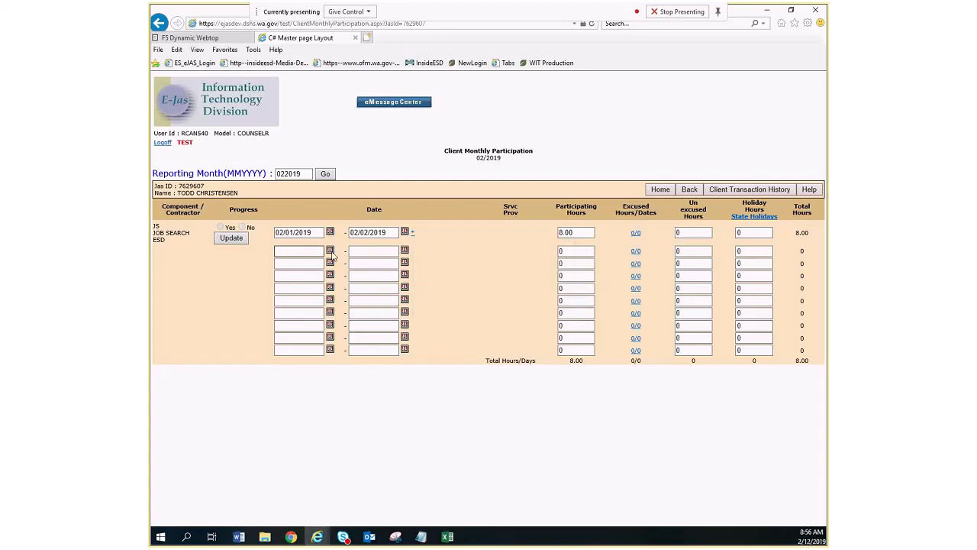
left_click(331, 252)
left_click(380, 157)
left_click(404, 251)
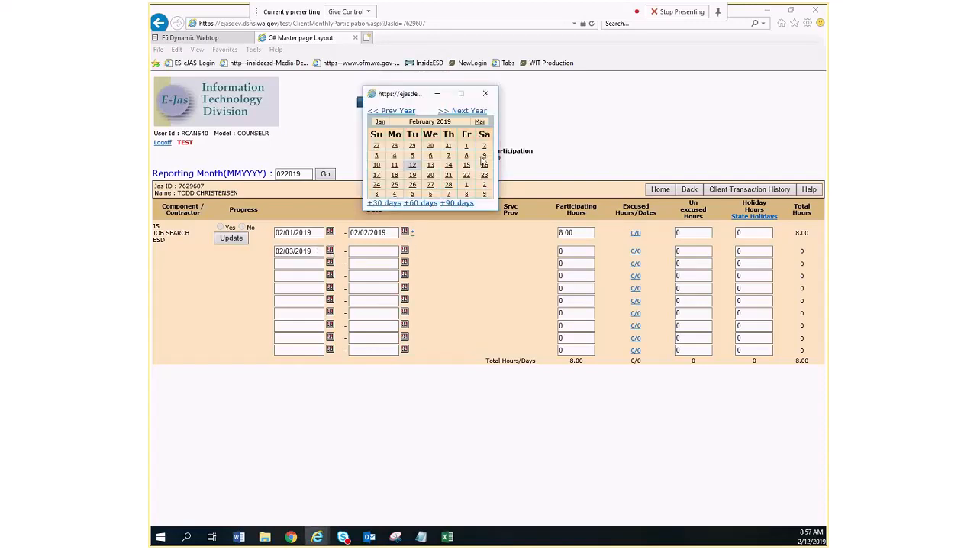
left_click(483, 156)
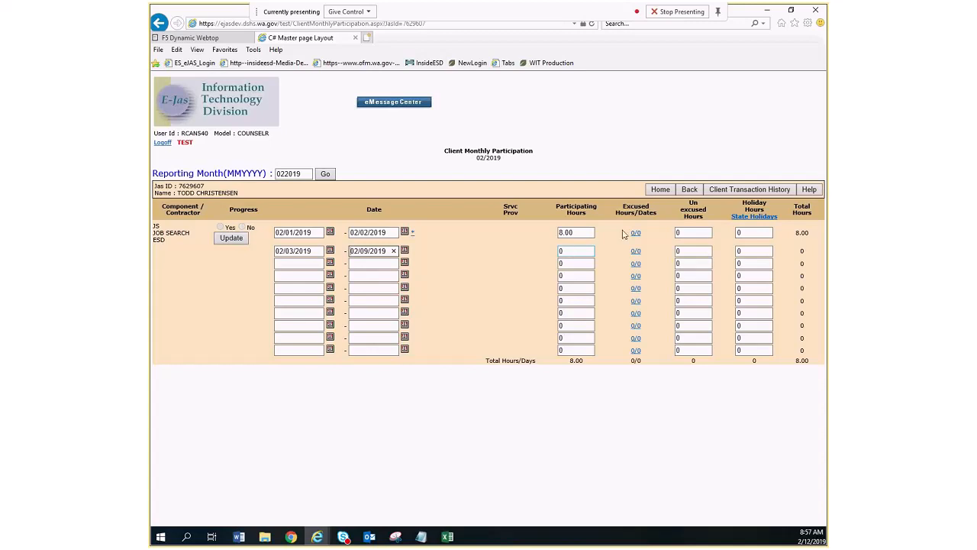
Leave the participation page, check the component hours on the Job Search Attendance page, and return to the main menu.
left_click(682, 197)
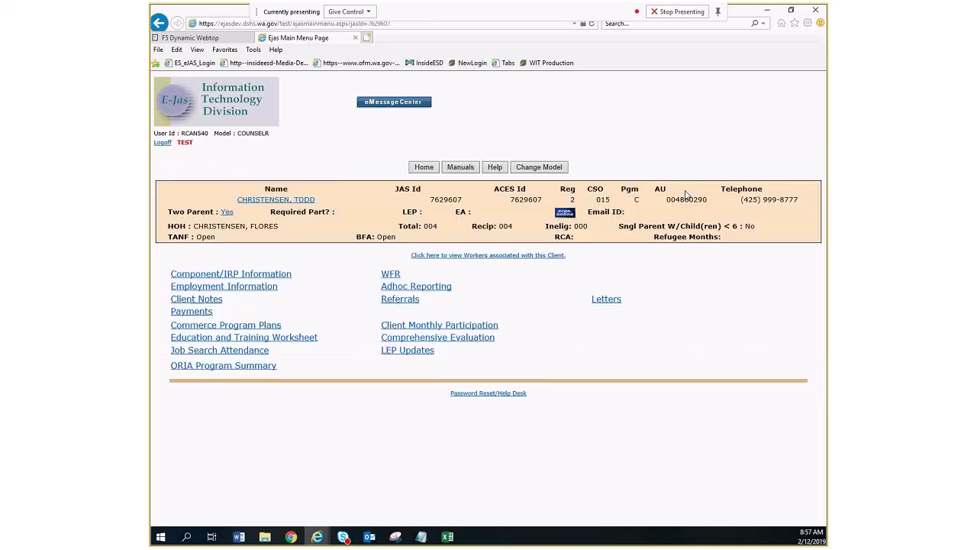
left_click(252, 350)
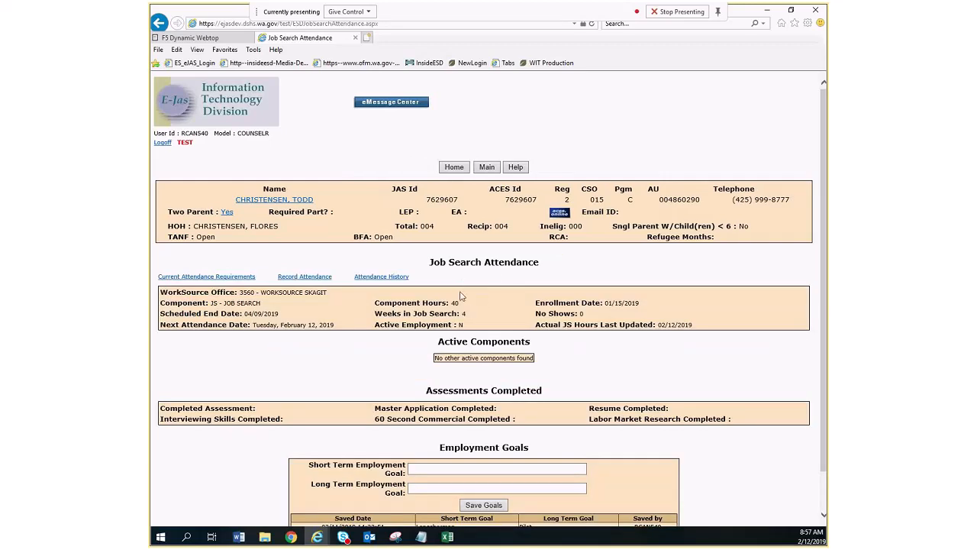
left_click(487, 166)
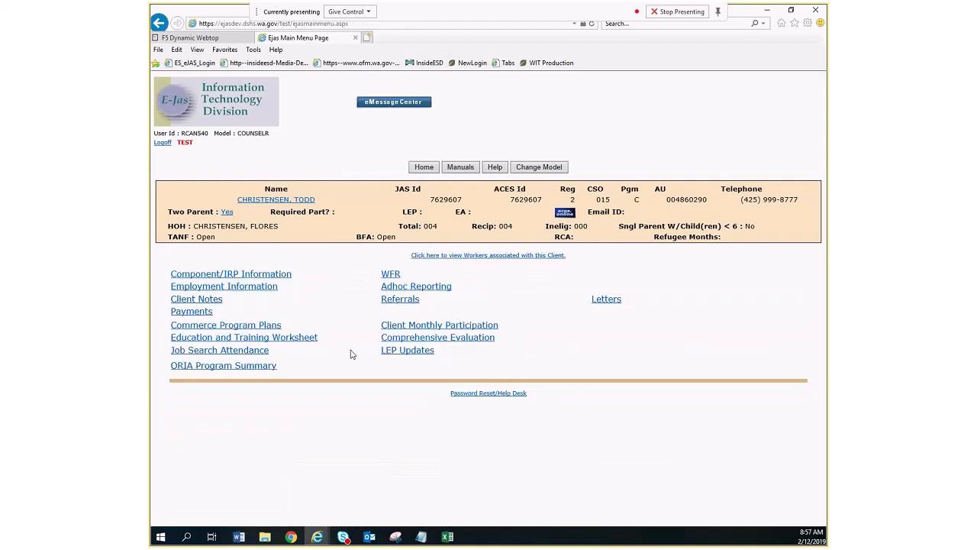
Add a Client Monthly Participation row for 02/03/2019 to 02/09/2019 with 24 participating hours.
left_click(412, 326)
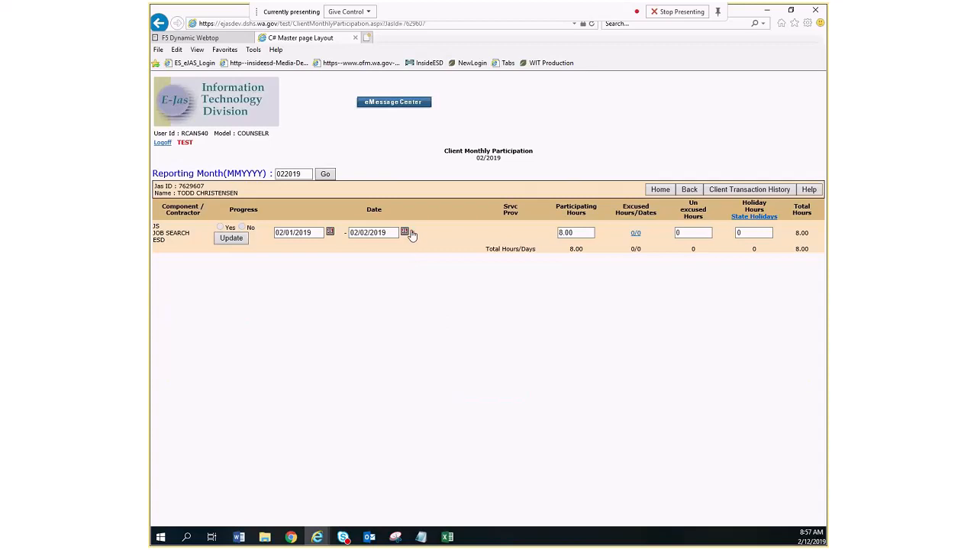
left_click(412, 236)
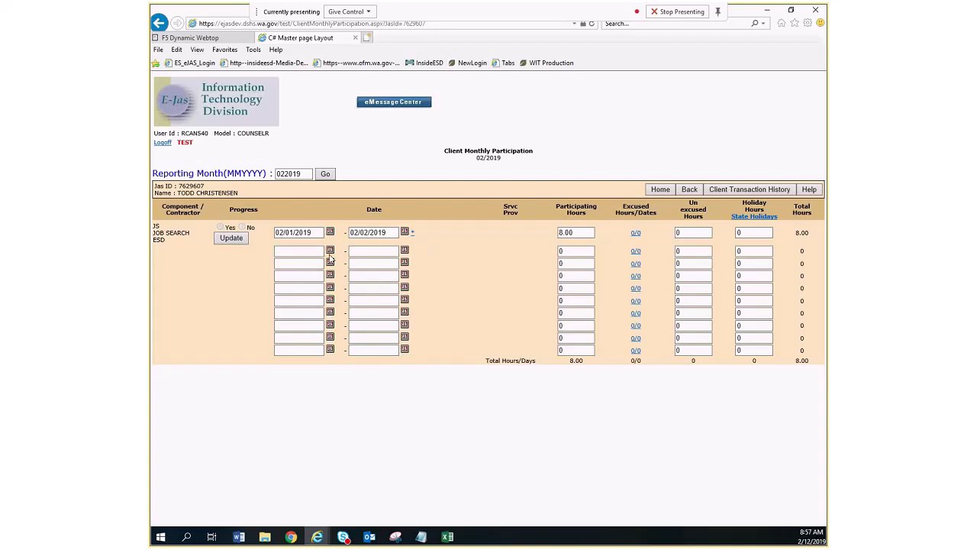
left_click(330, 260)
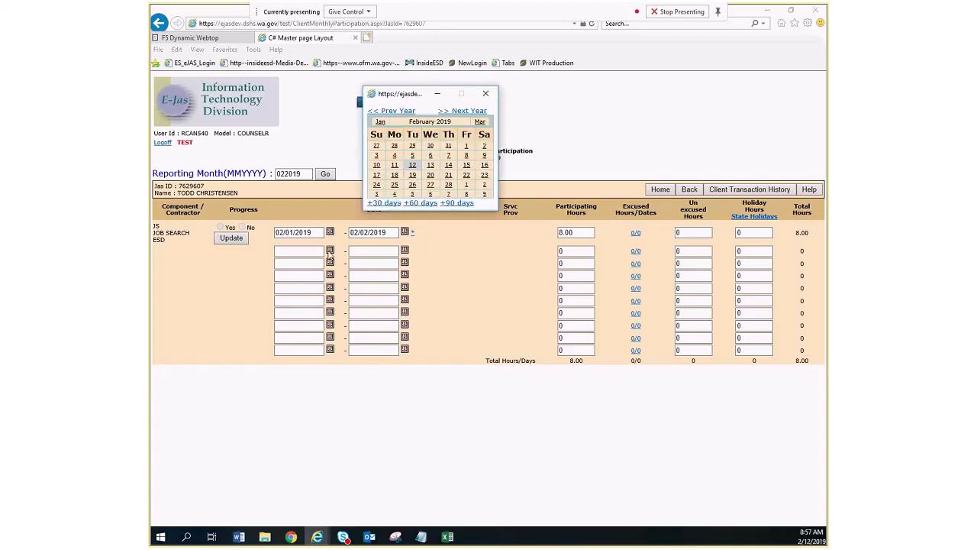
left_click(376, 160)
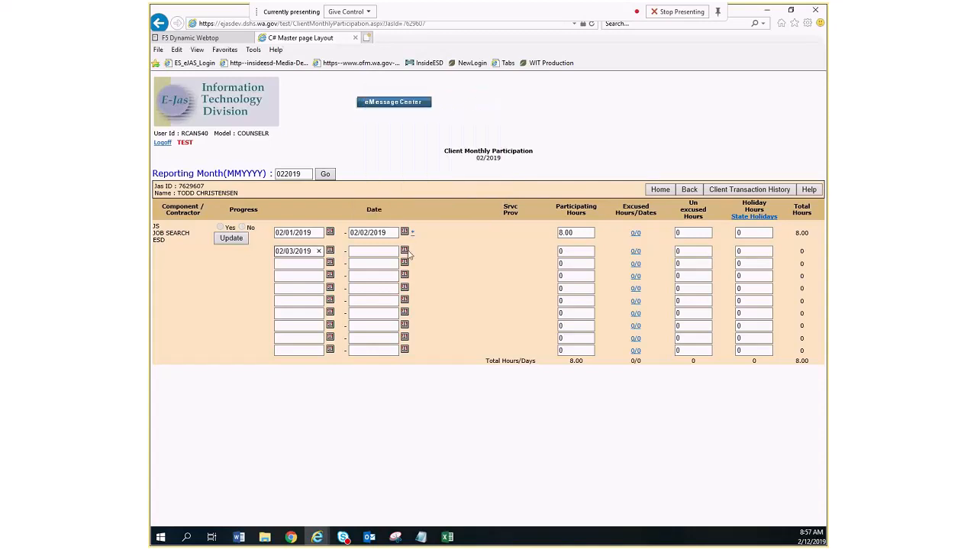
left_click(405, 250)
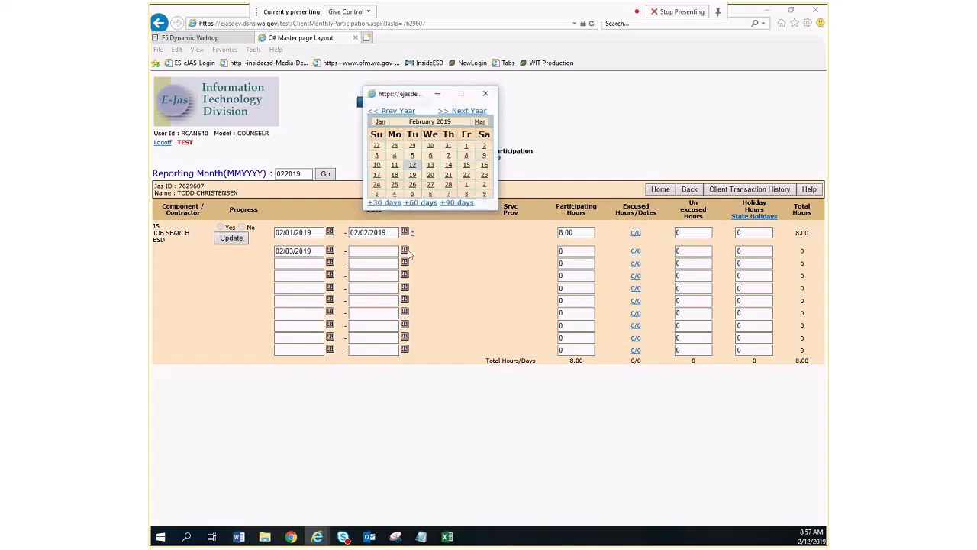
left_click(484, 155)
left_click(580, 252)
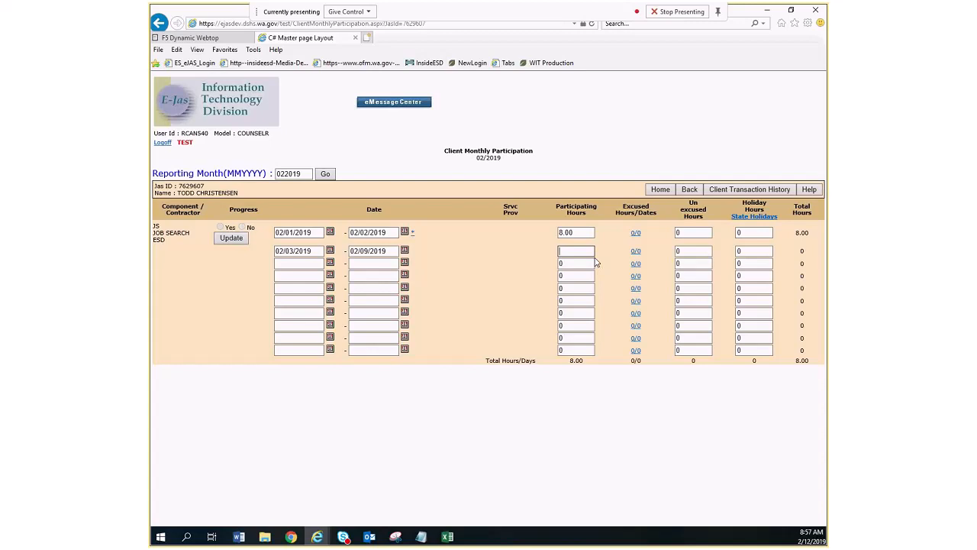
type("24")
key("Tab")
Record an excused absence of 8.00 hours on 02/06/2019 for the 02/03/2019 to 02/09/2019 row.
left_click(635, 254)
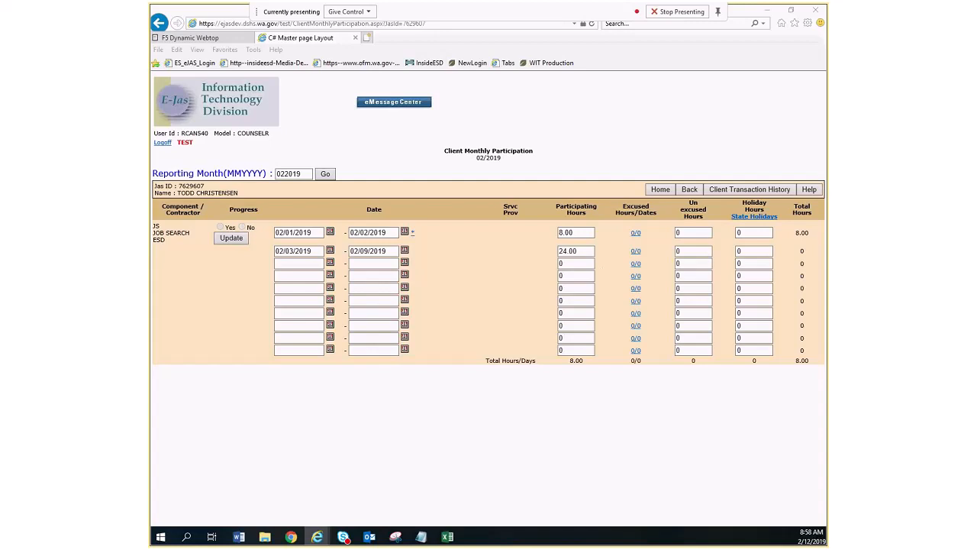
left_click_drag(0, 135, 510, 102)
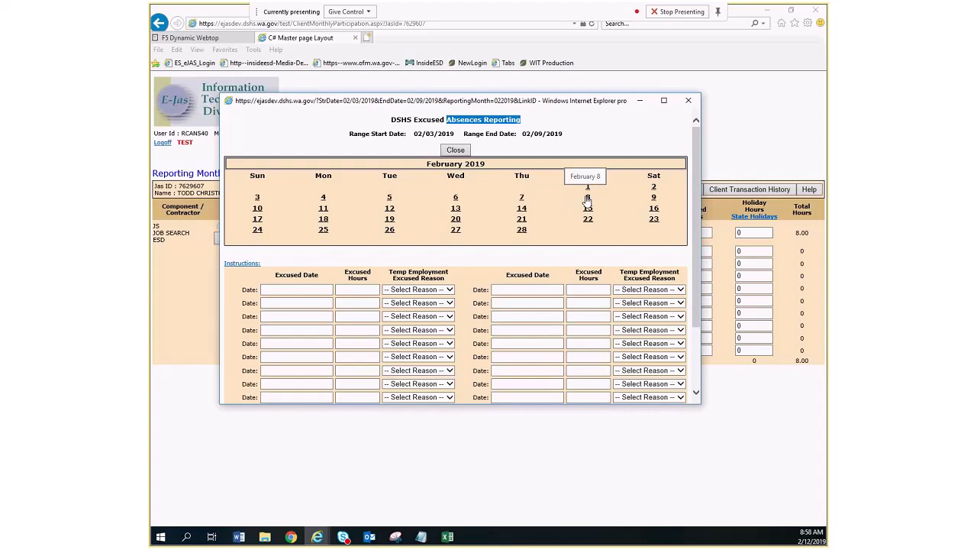
left_click(308, 288)
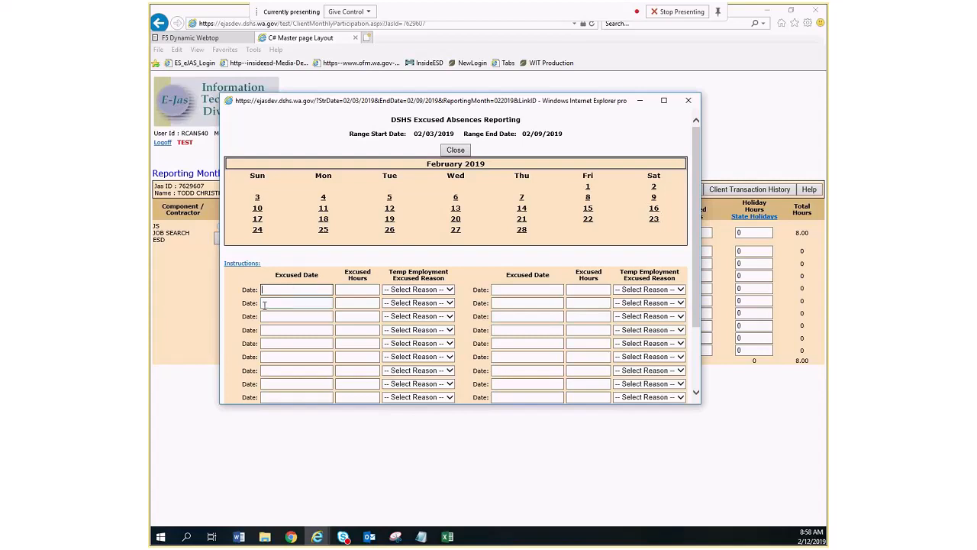
left_click(456, 198)
left_click(371, 287)
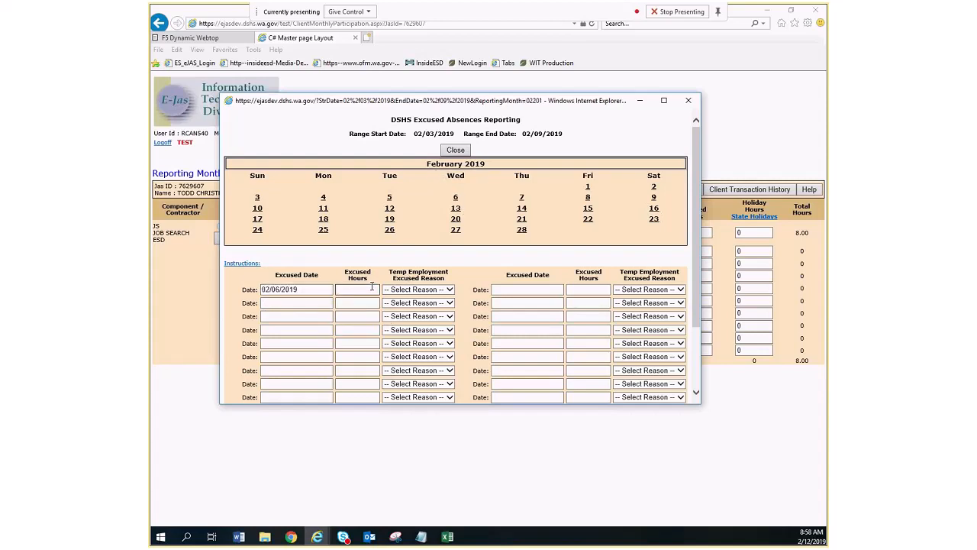
type("8.0")
Examine the temporary employment excused reason options for the 02/06/2019 absence without choosing one.
left_click(450, 290)
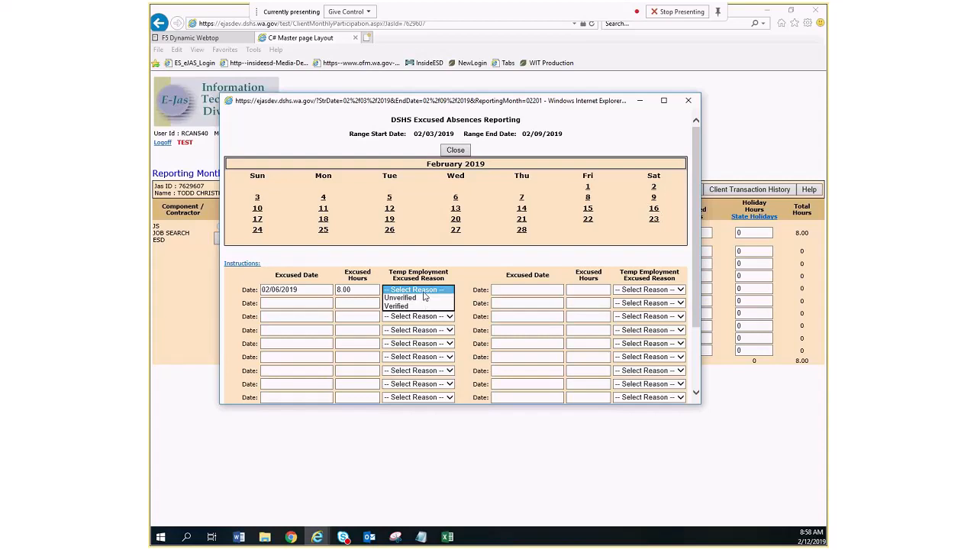
left_click(429, 290)
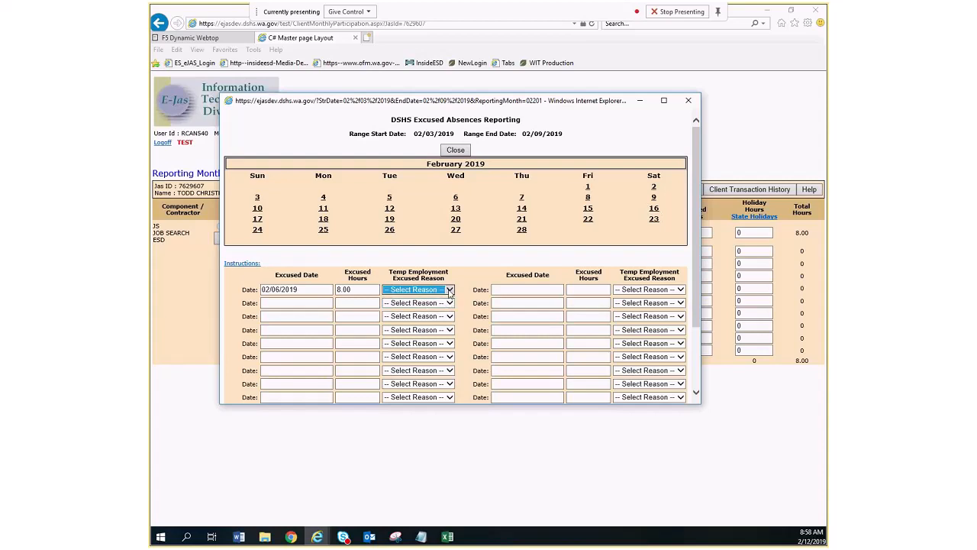
left_click(450, 290)
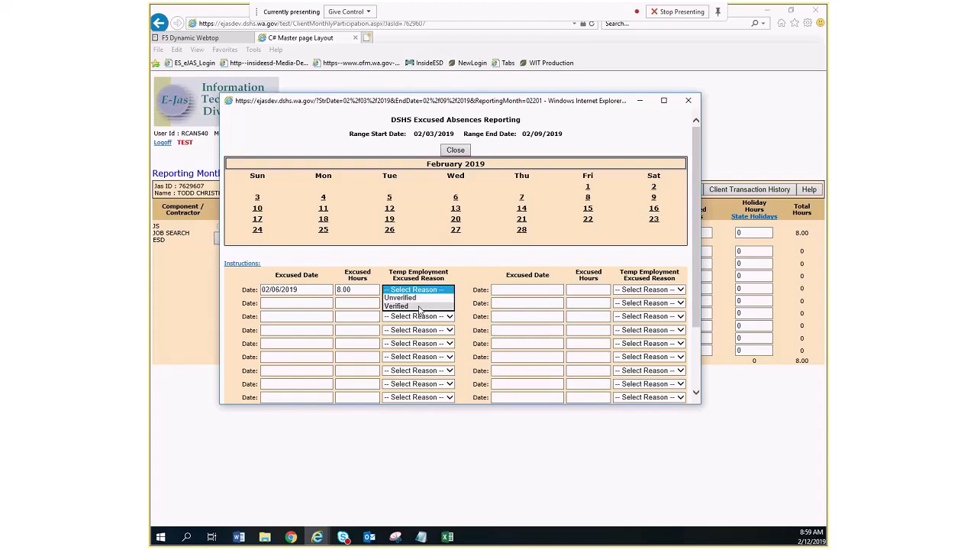
left_click(364, 289)
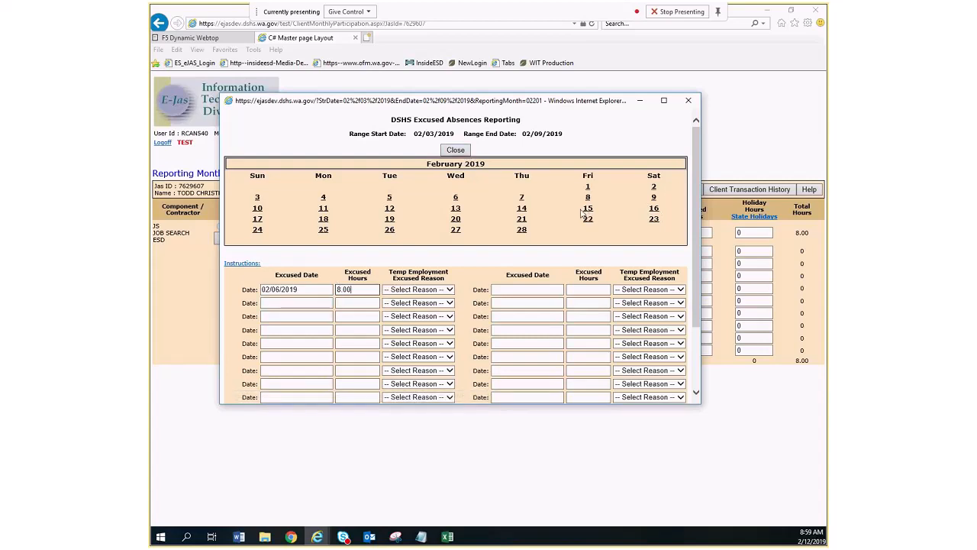
Keep 02/06/2019 as the first excused date and add a second excused absence of 8.00 hours on 02/08/2019.
left_click(588, 200)
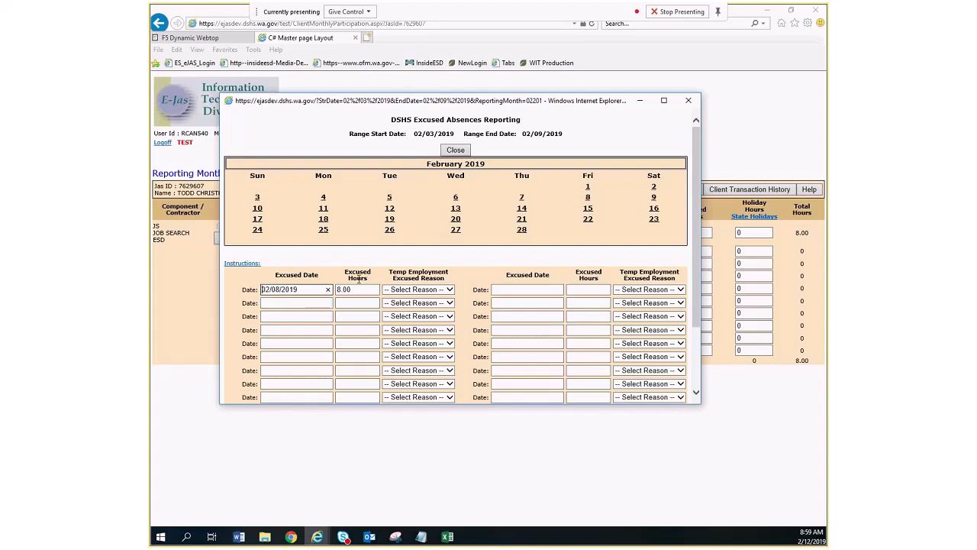
left_click(456, 199)
left_click(290, 303)
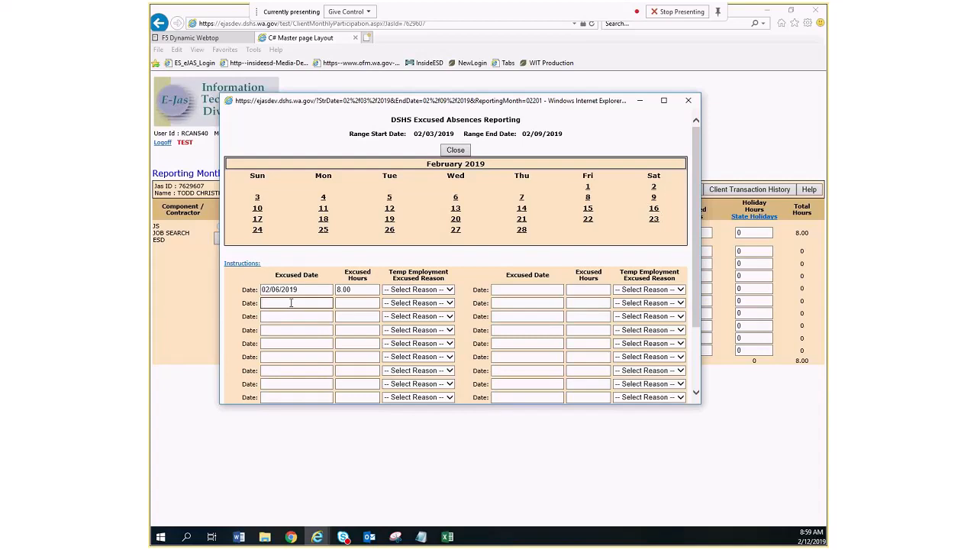
left_click(588, 200)
left_click(352, 303)
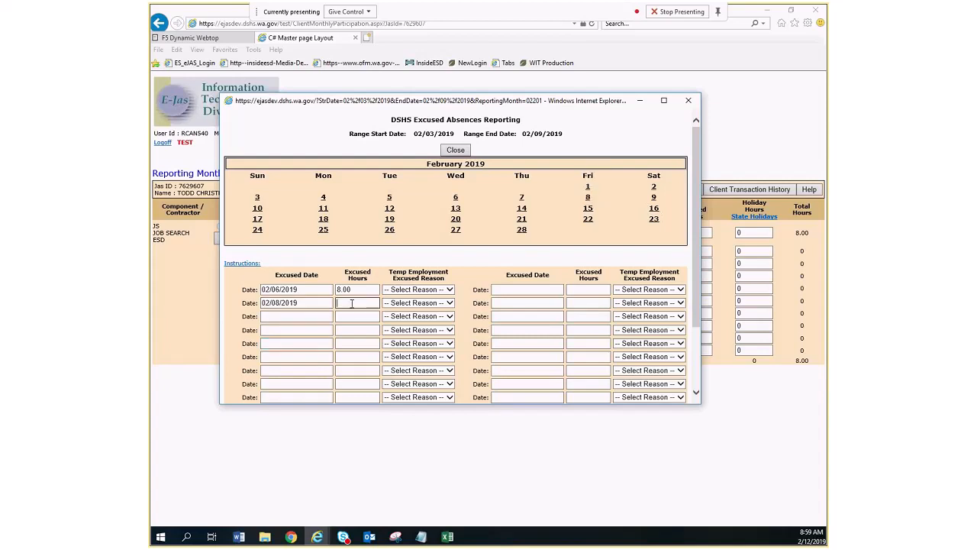
type("8.00")
Close the excused absences report and save the new hours to the client's Job Search participation record.
left_click(462, 152)
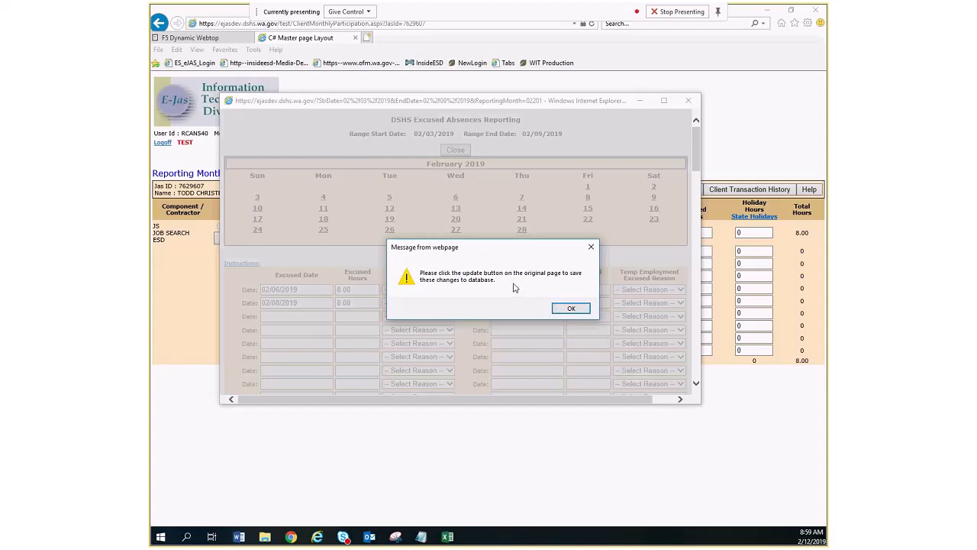
left_click(570, 310)
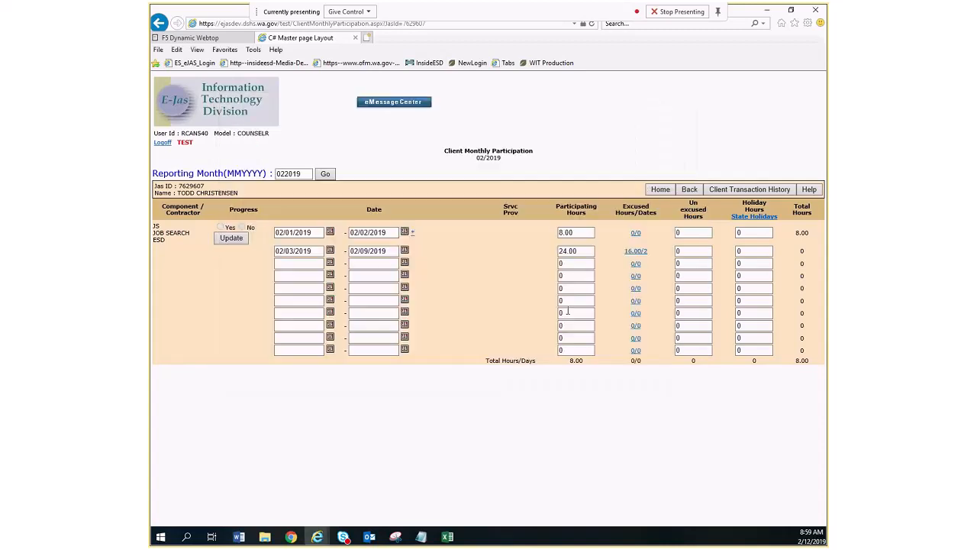
left_click(240, 240)
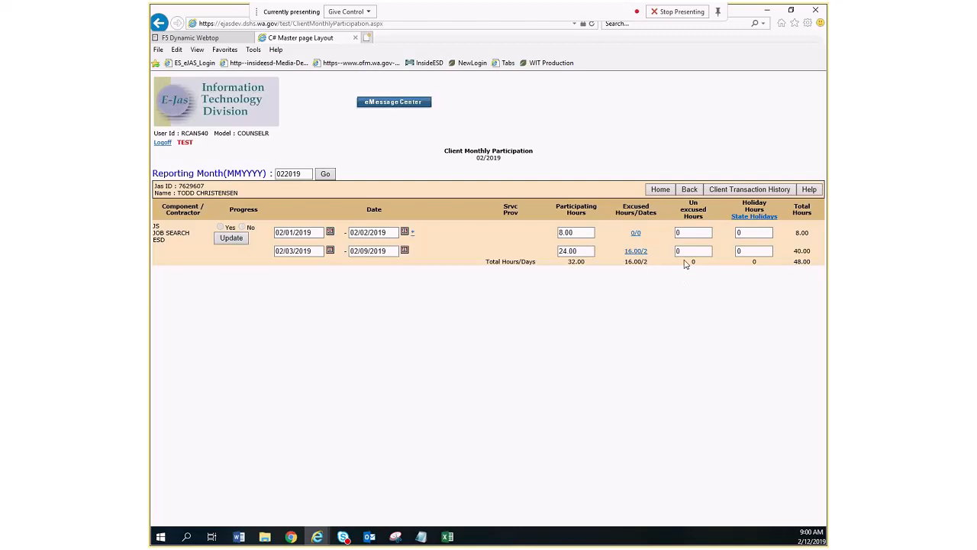
Consult the list of legal state holidays from the Holiday Hours column and close it.
left_click(759, 216)
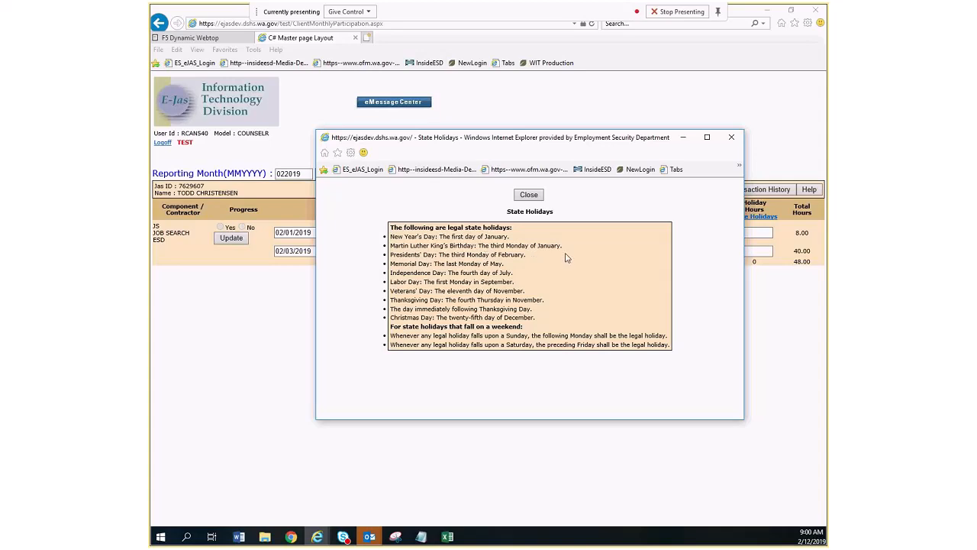
left_click(541, 195)
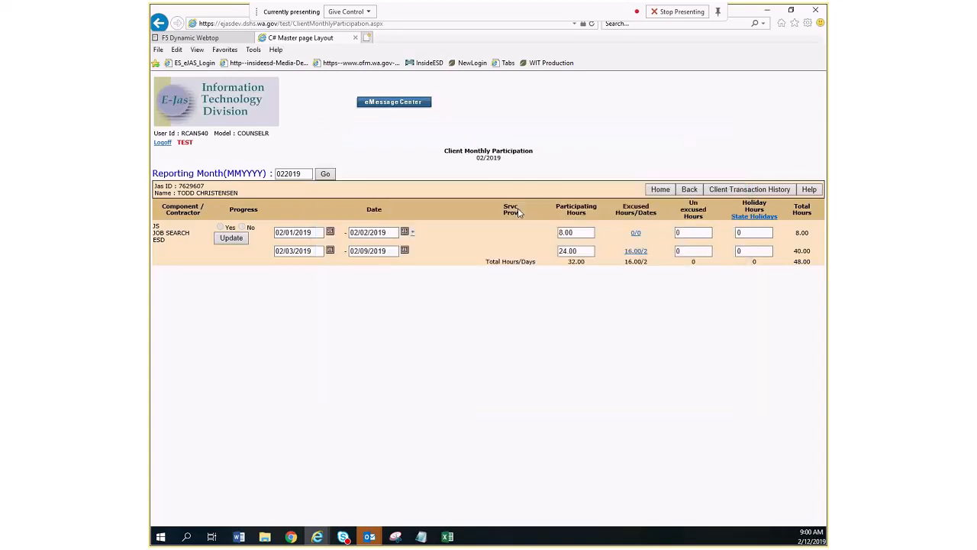